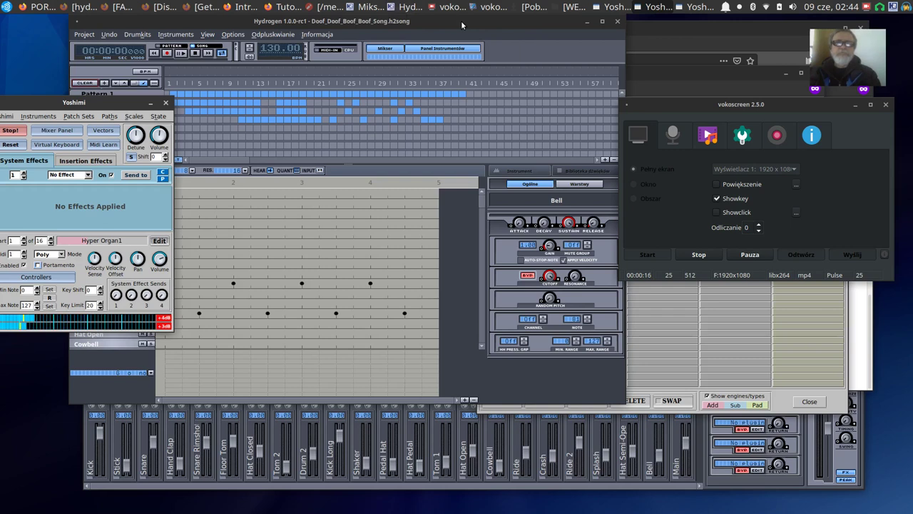
Bring the Hydrogen window into focus and play sixteen evenly spaced Kick hits live from the computer keyboard
click(461, 21)
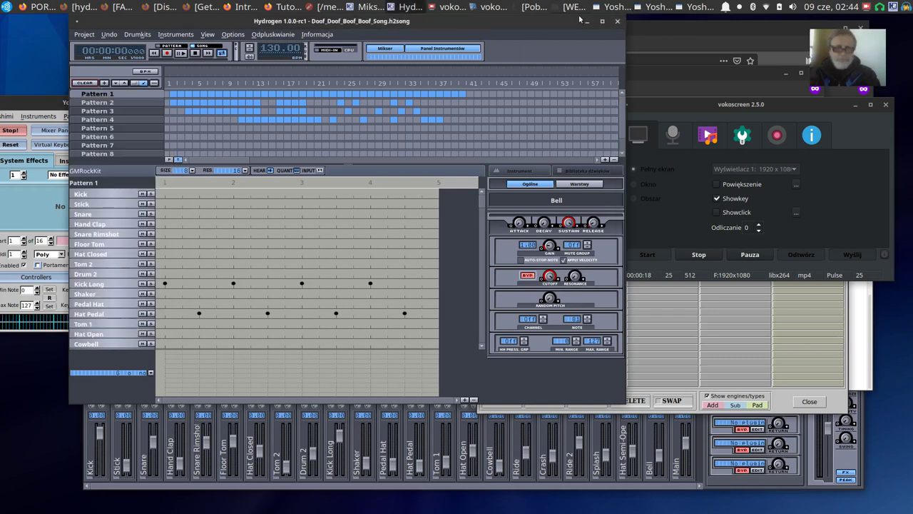
key(z)
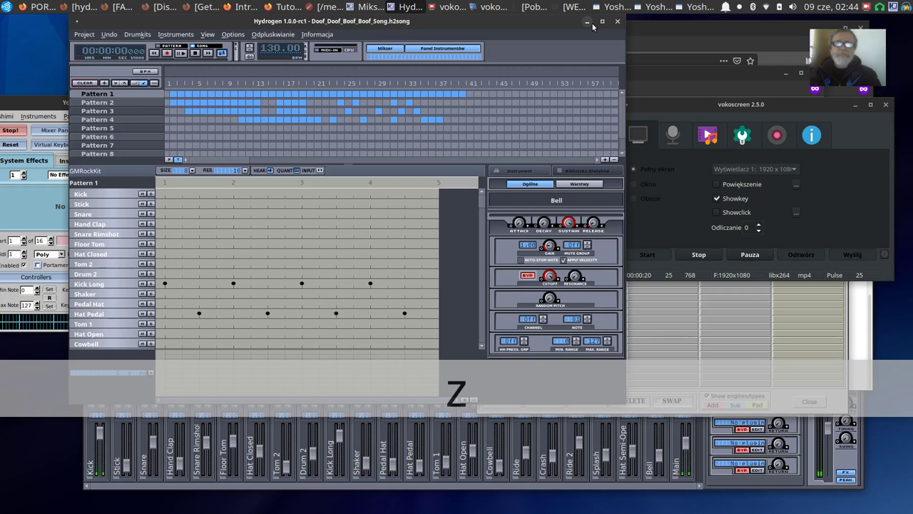
key(z)
key(z)
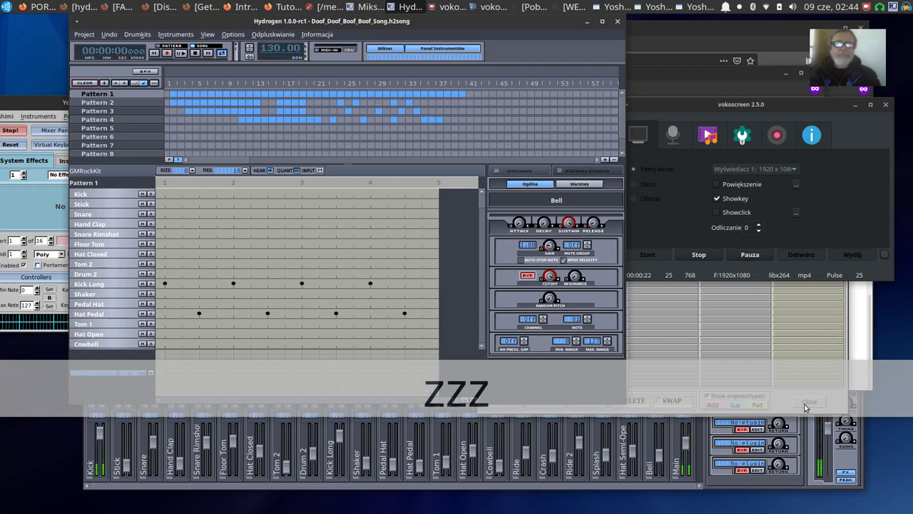
key(z)
key(z)
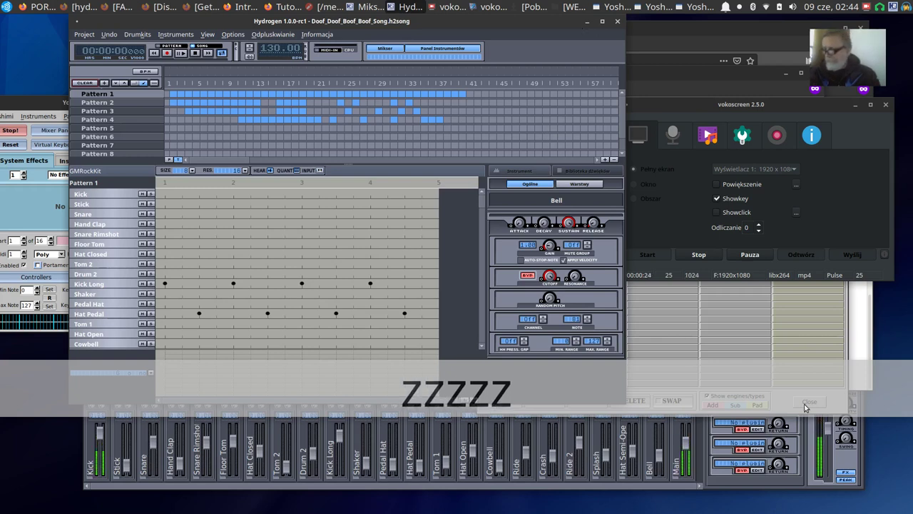
key(z)
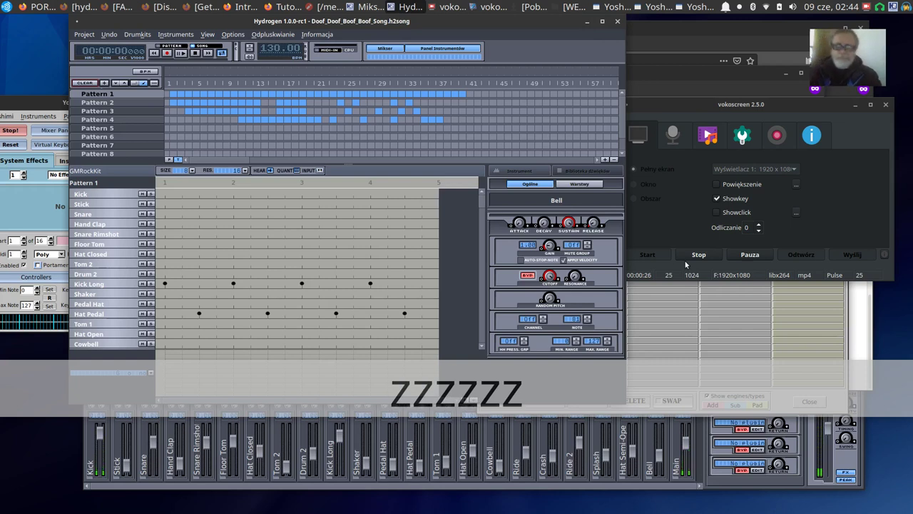
key(z)
key(z)
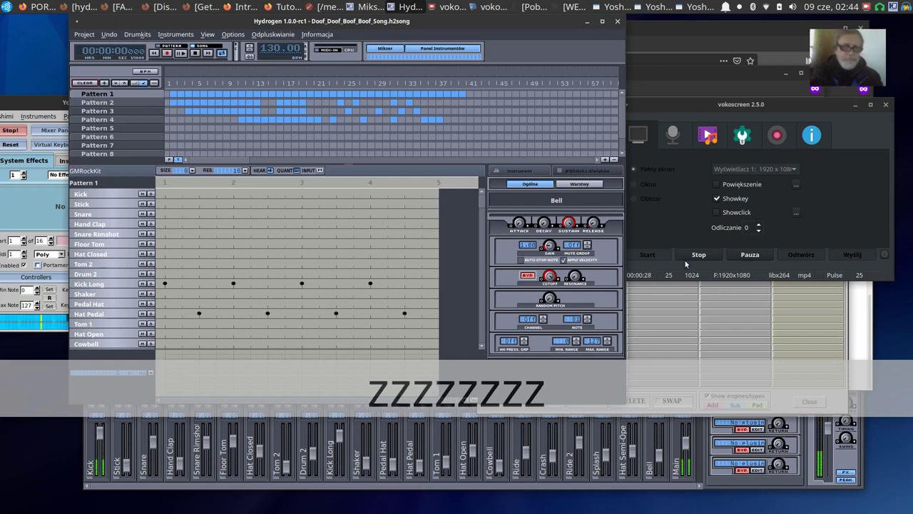
key(z)
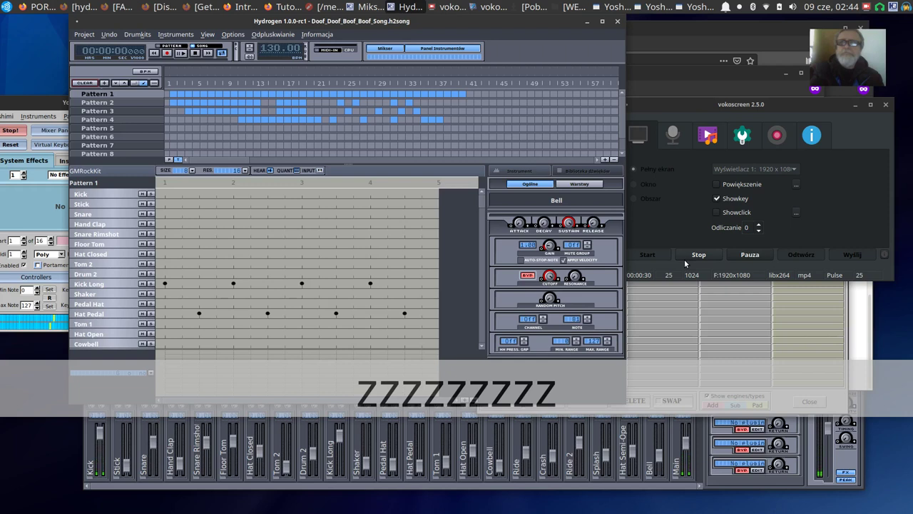
key(z)
key(z)
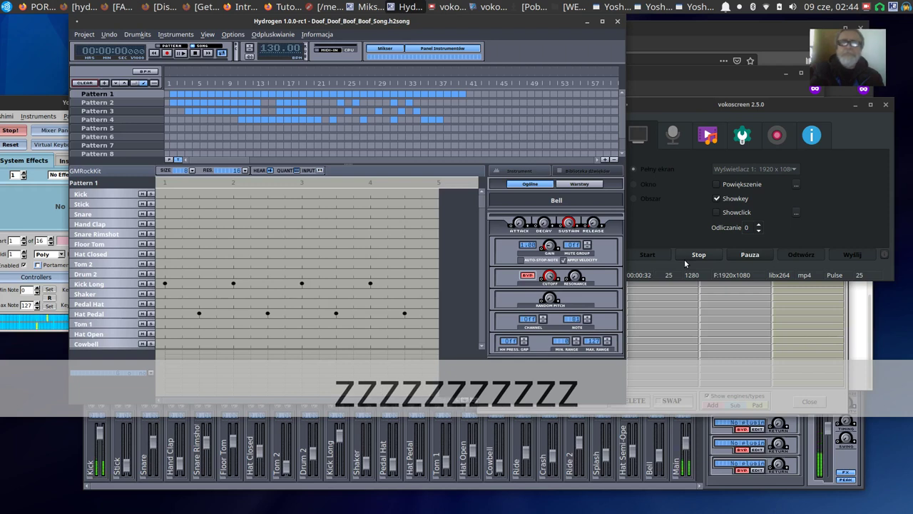
key(z)
key(z)
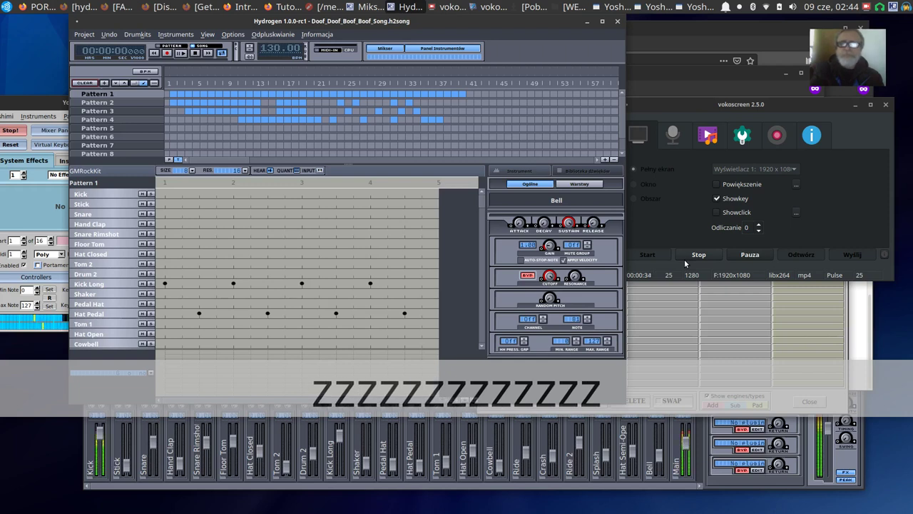
key(z)
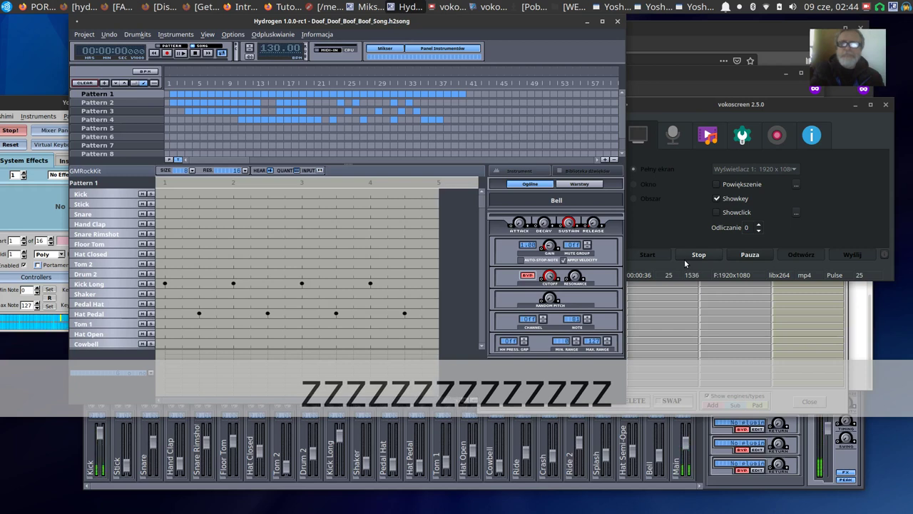
key(z)
key(z)
Play one Hat Open accent followed by eight steady Kick hits
key(w)
key(z)
key(z)
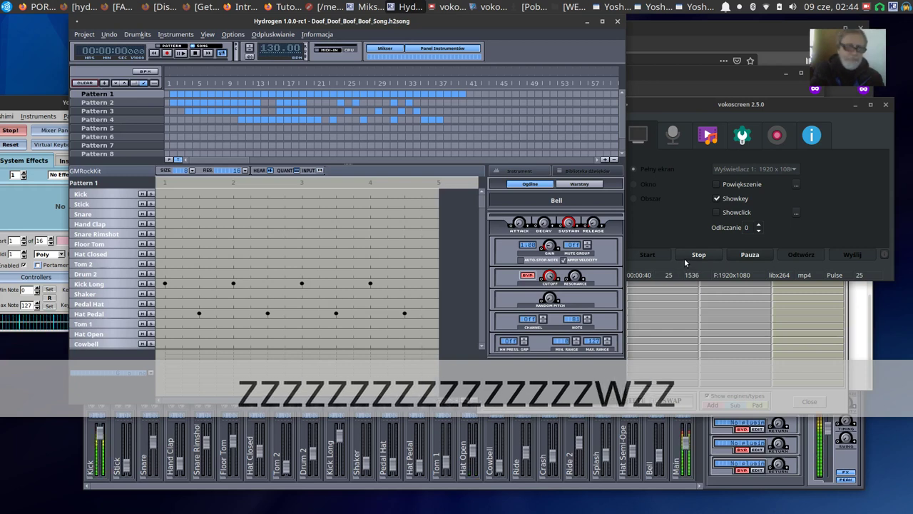
key(z)
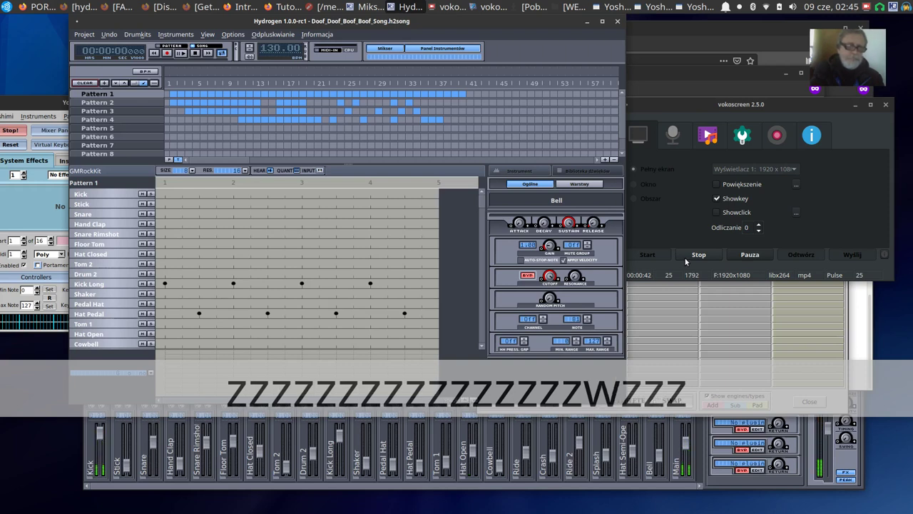
key(z)
key(z)
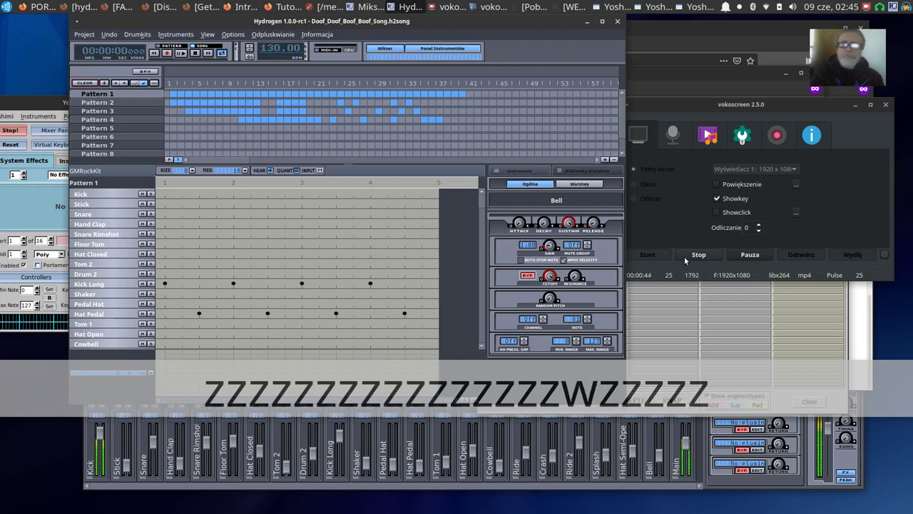
key(z)
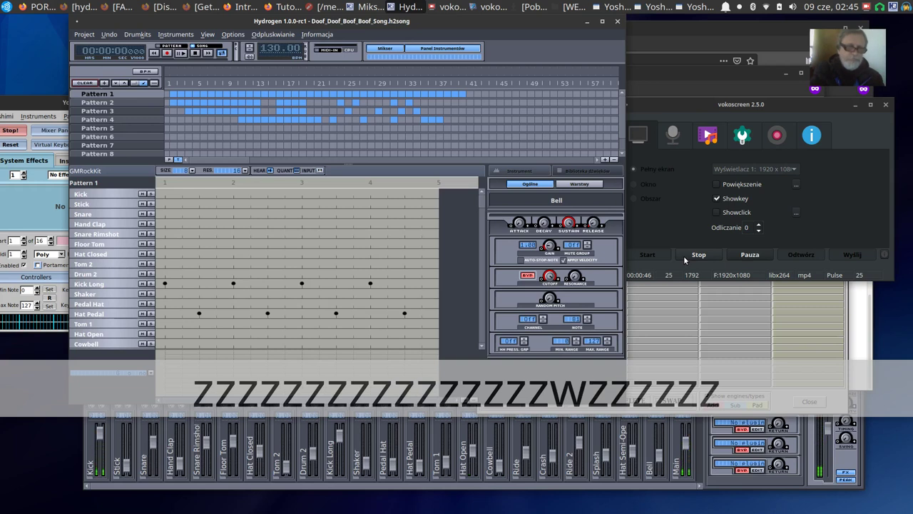
key(z)
key(z)
Play one Crash accent followed by eight steady Kick hits
key(r)
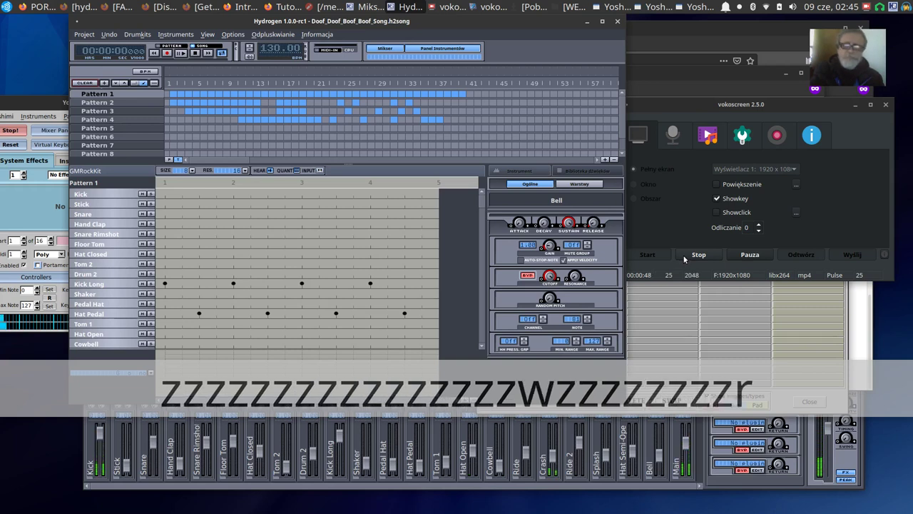
key(z)
key(z)
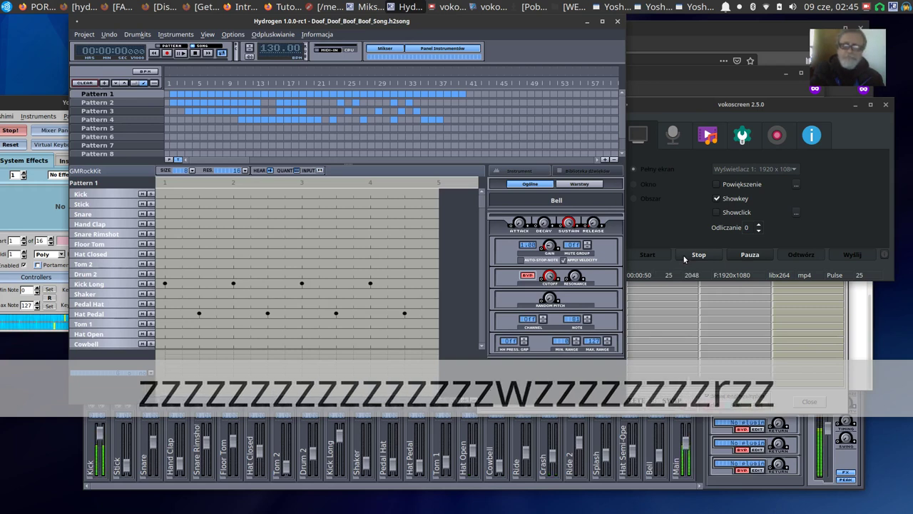
key(z)
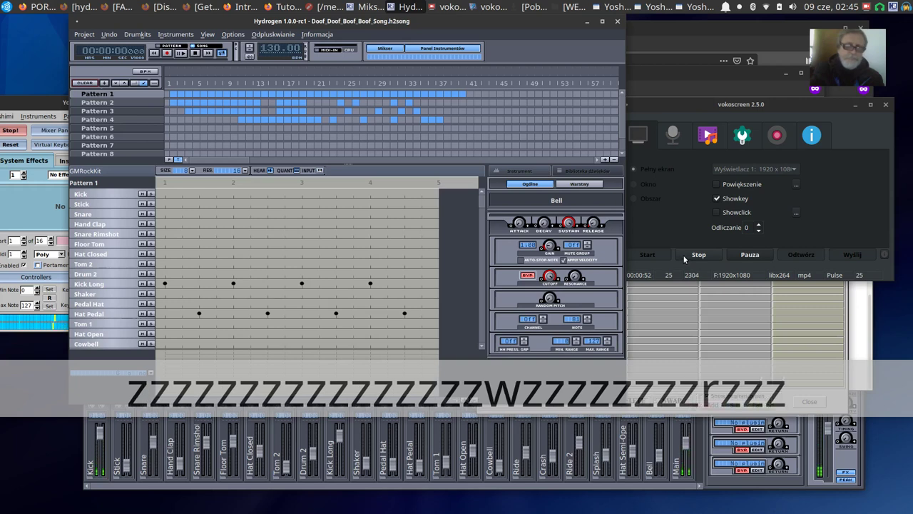
key(z)
key(z)
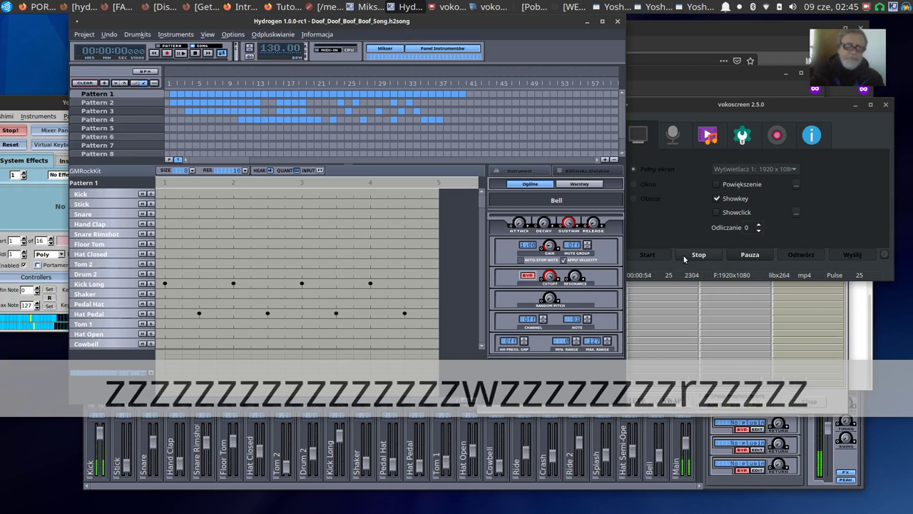
key(z)
key(z)
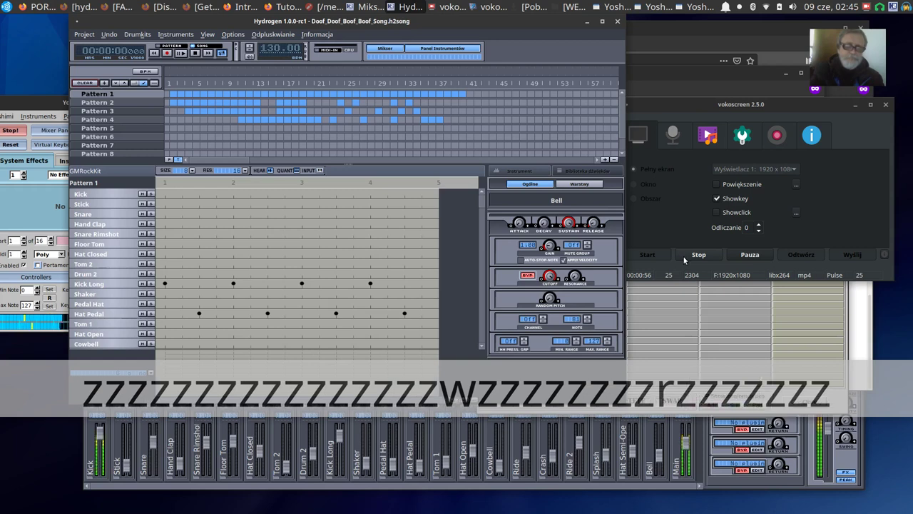
key(z)
Play one Splash accent followed by eight steady Kick hits
key(t)
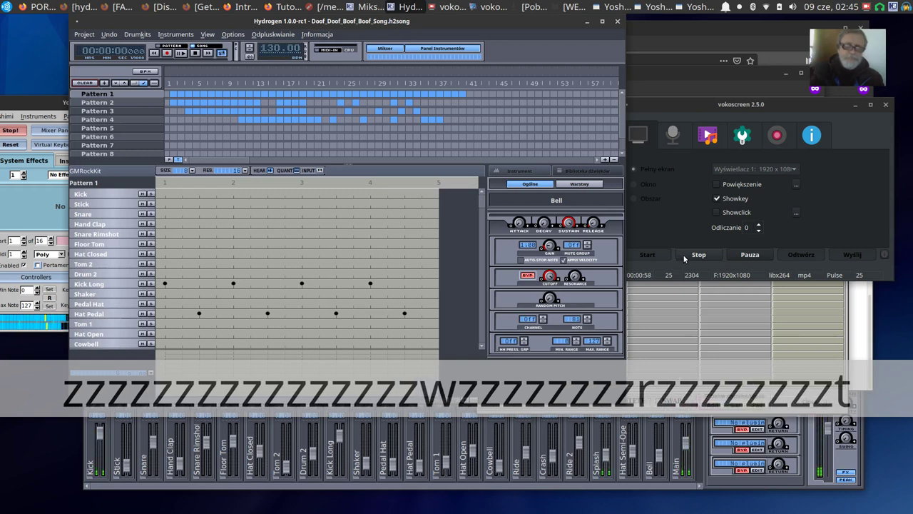
key(z)
key(z)
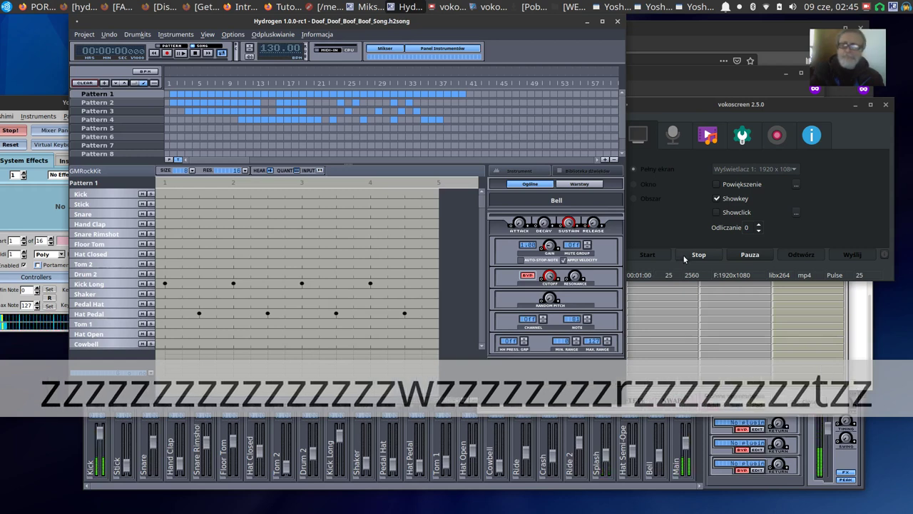
key(z)
key(z)
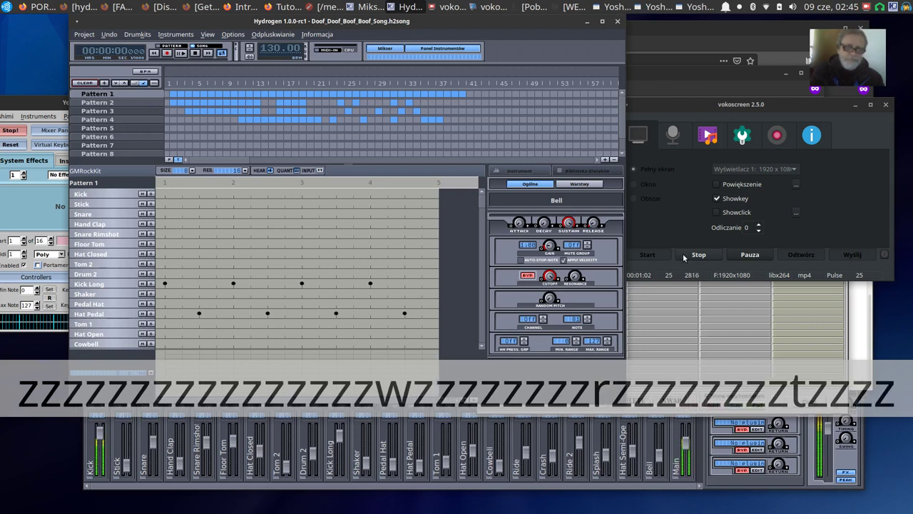
key(z)
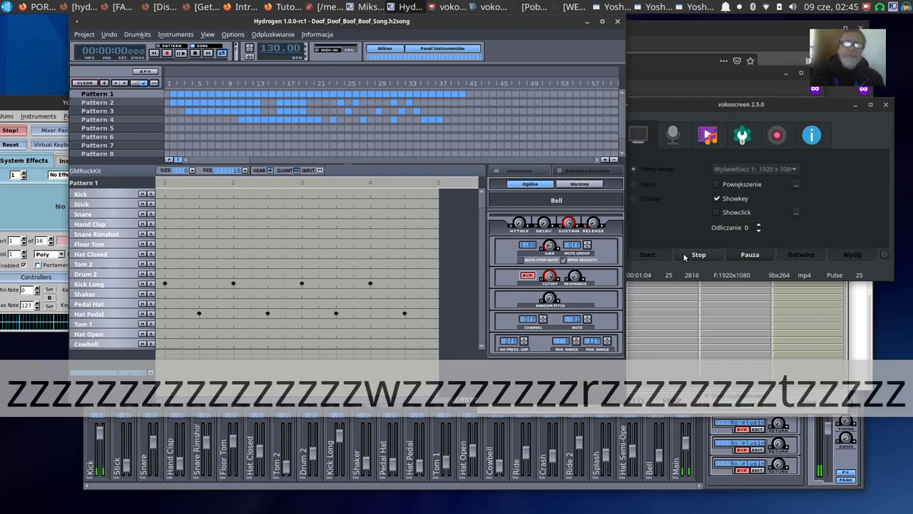
key(z)
key(z)
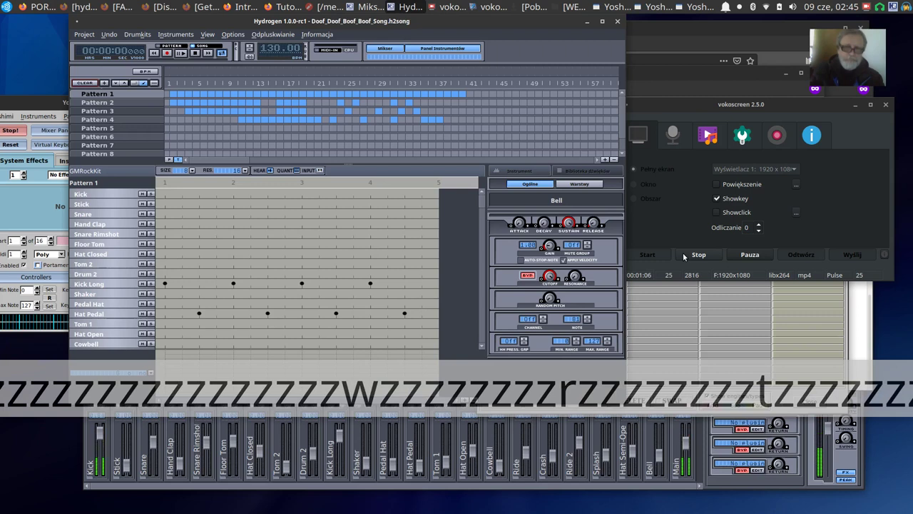
key(z)
key(z)
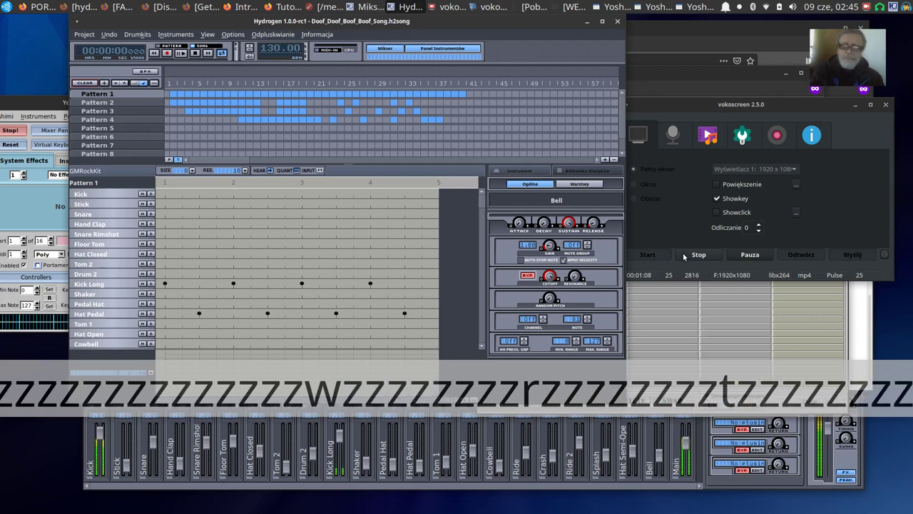
key(z)
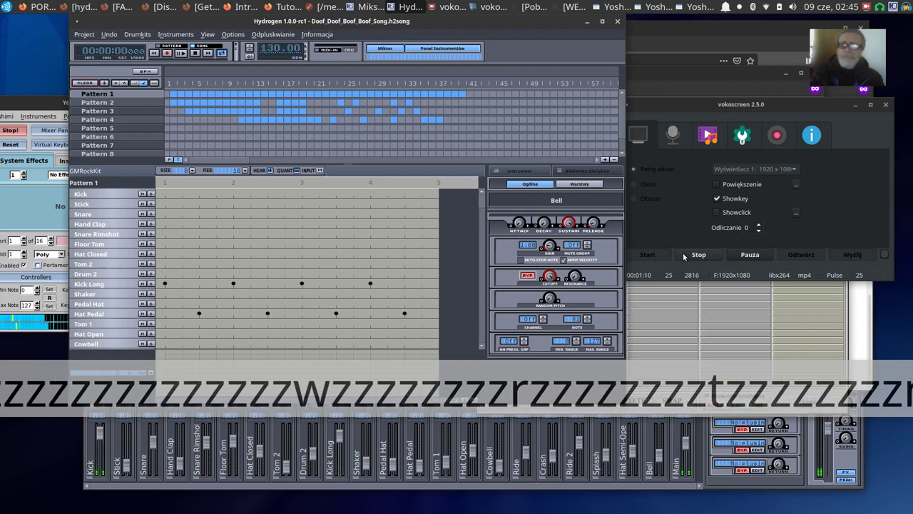
Play one Kick Long accent followed by eight steady Kick hits
key(r)
key(period)
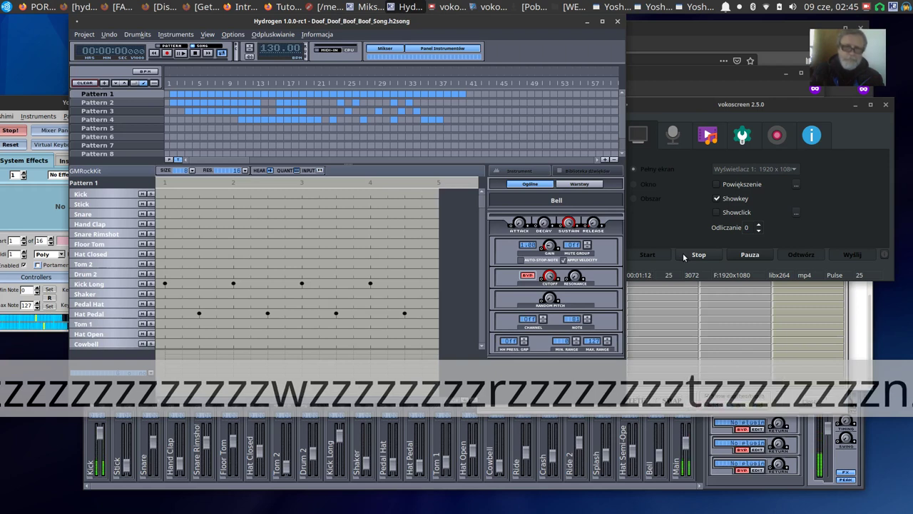
key(z)
key(z)
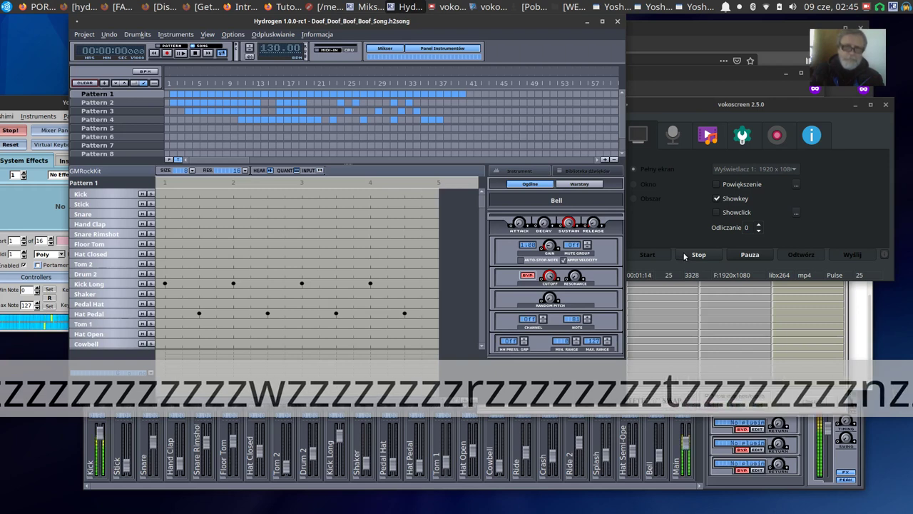
key(z)
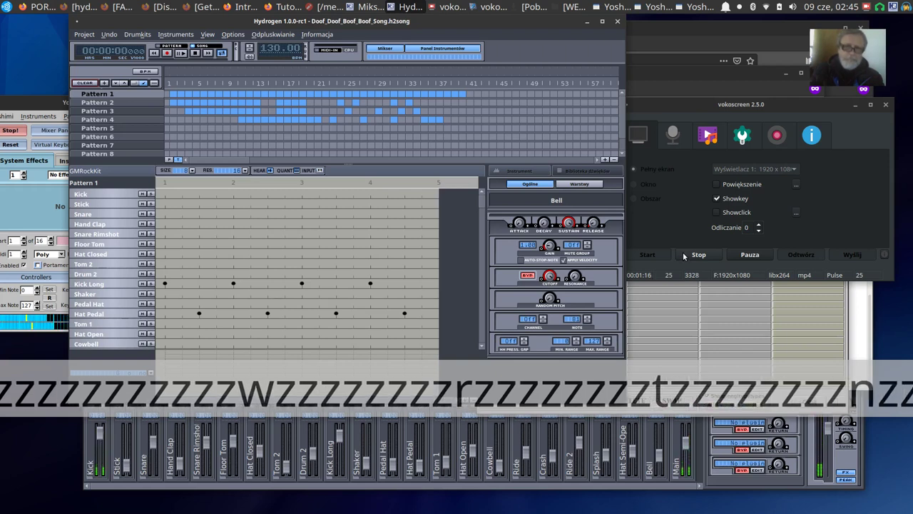
key(z)
key(z)
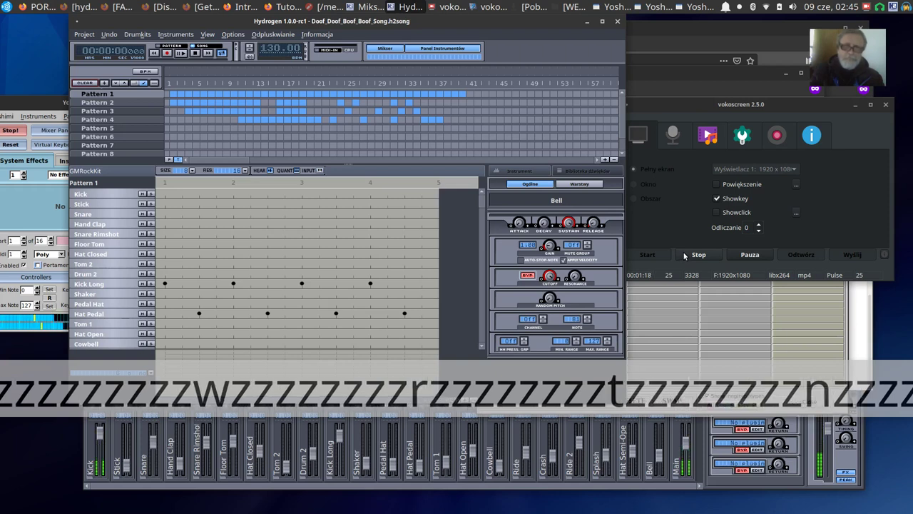
key(z)
key(z)
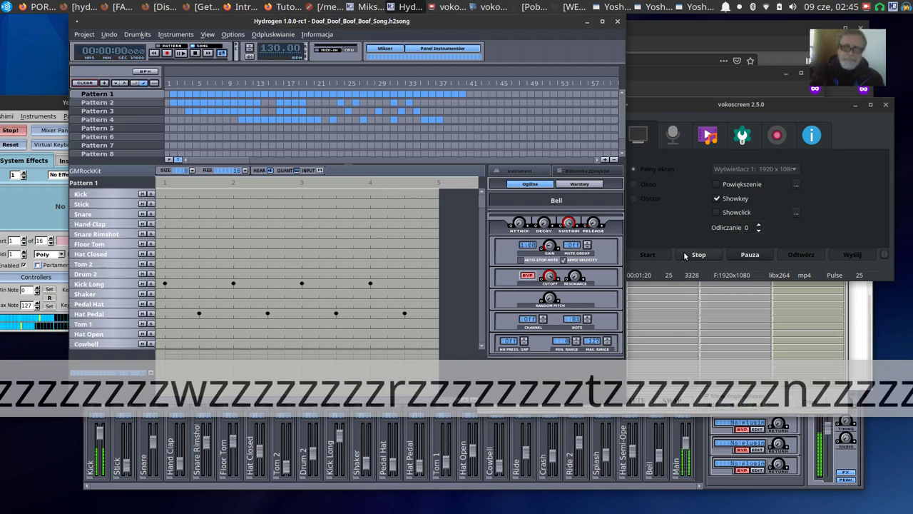
key(z)
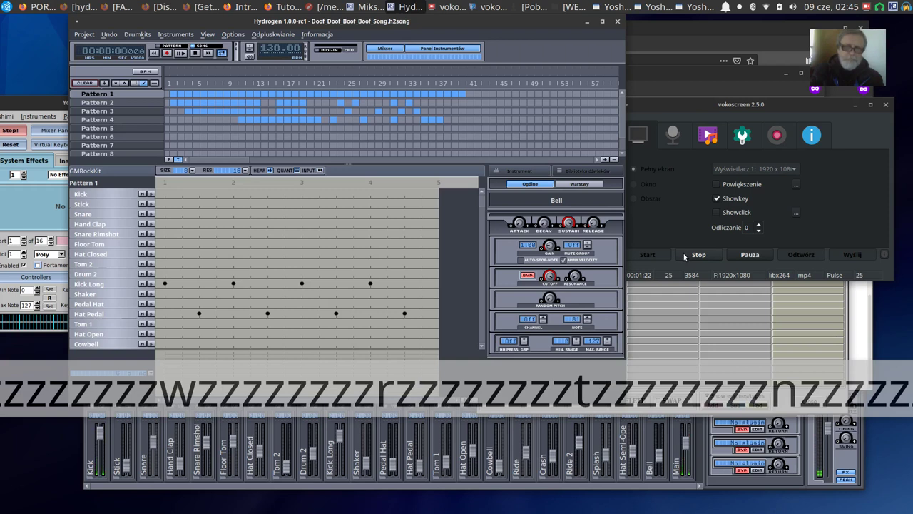
key(z)
key(z)
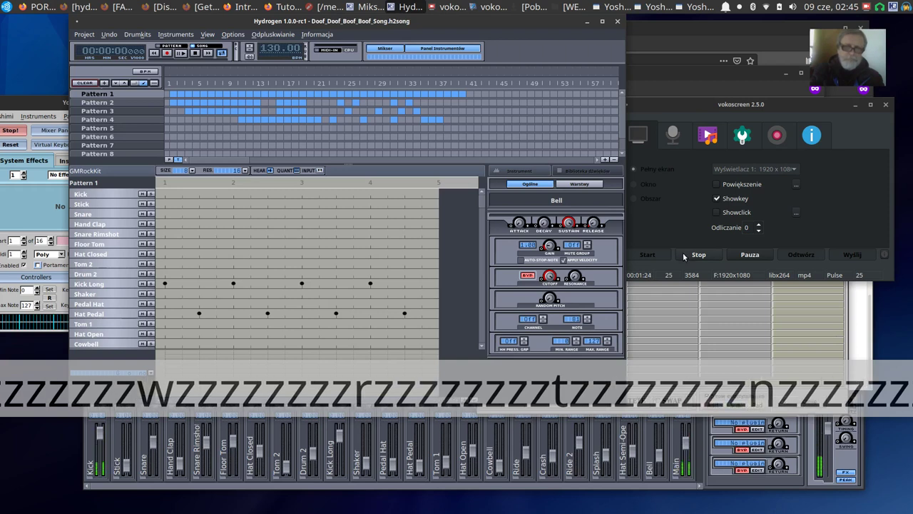
key(z)
key(z)
key(z)
key(z)
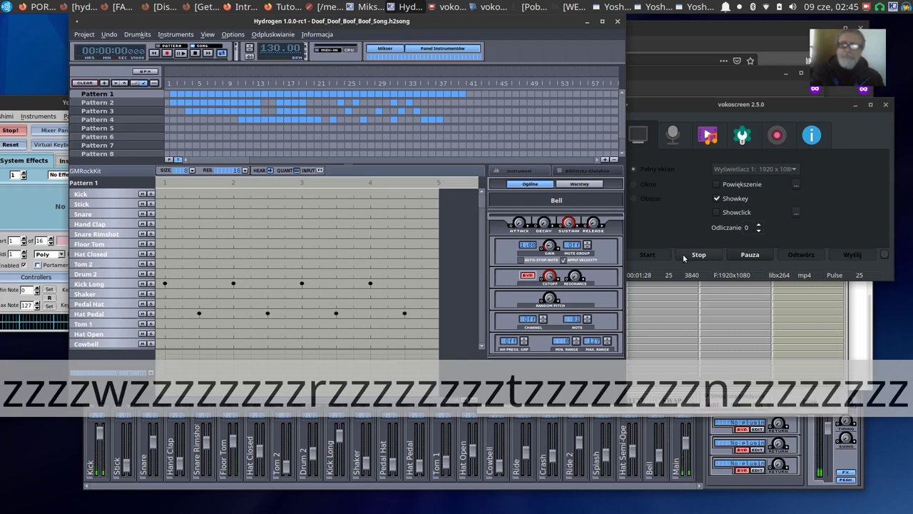
Play one Pedal Hat accent followed by eight steady Kick hits
key(n)
key(z)
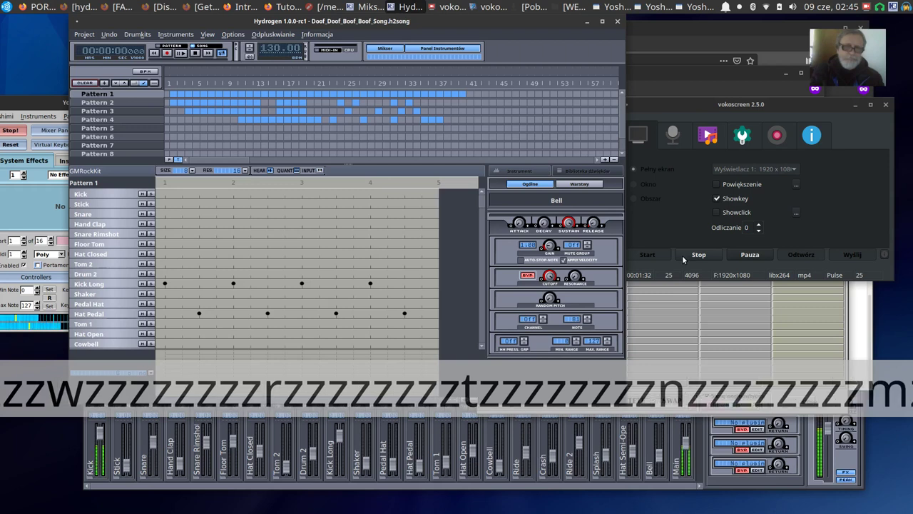
key(z)
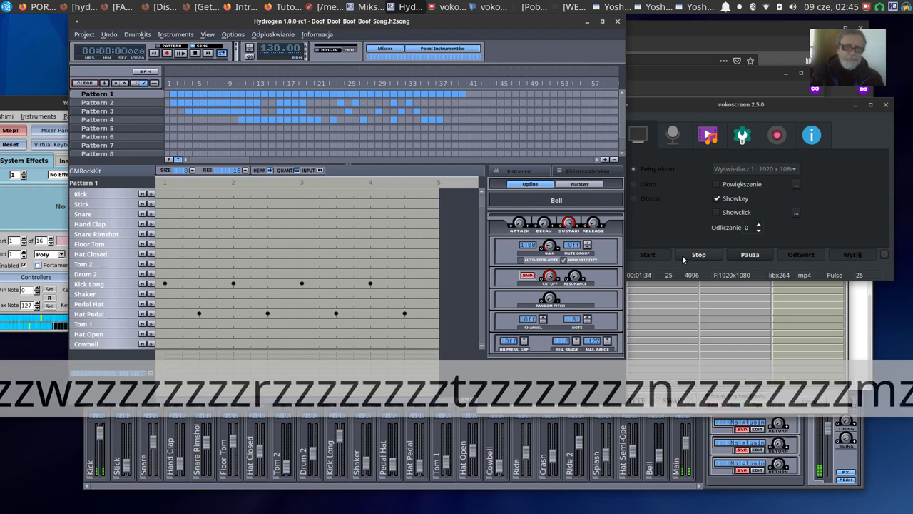
key(z)
key(z)
key(z)
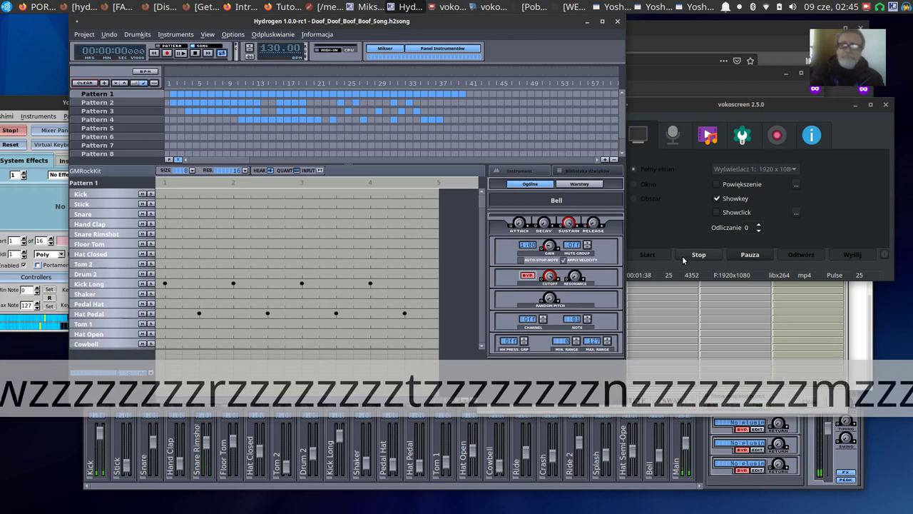
key(z)
key(z)
key(z)
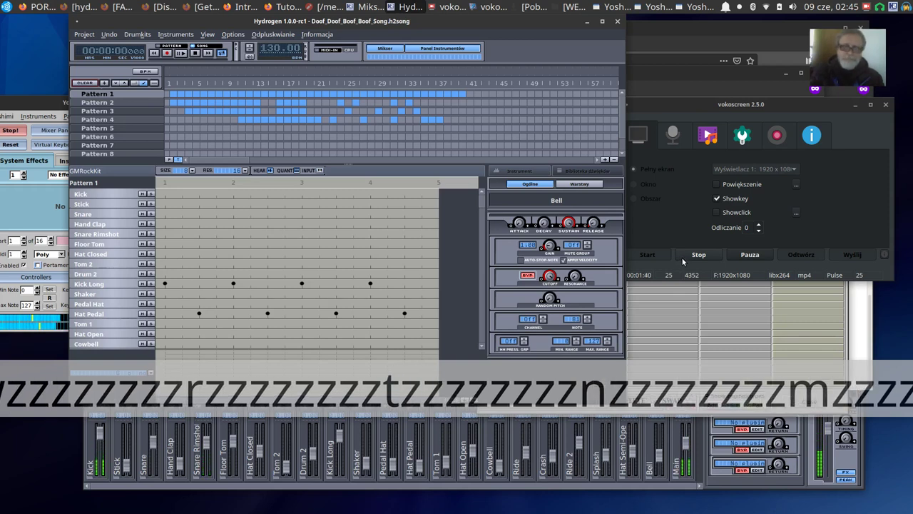
key(z)
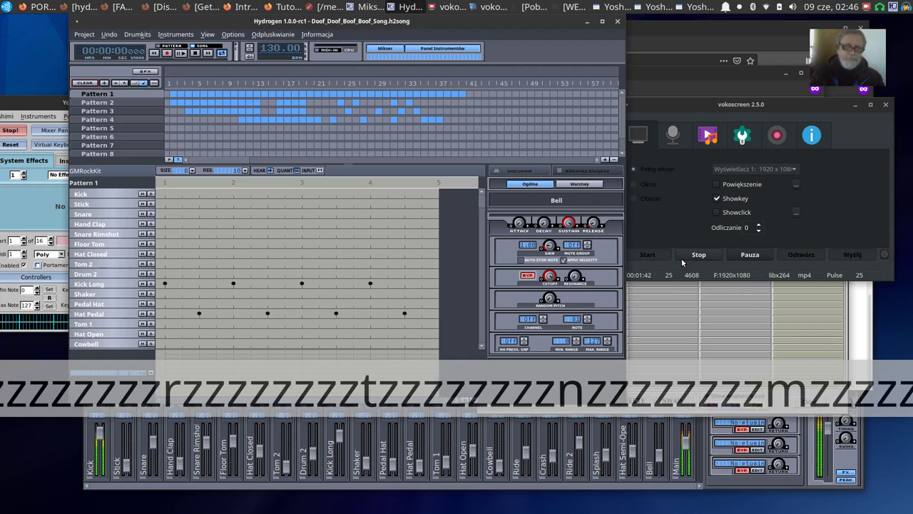
key(z)
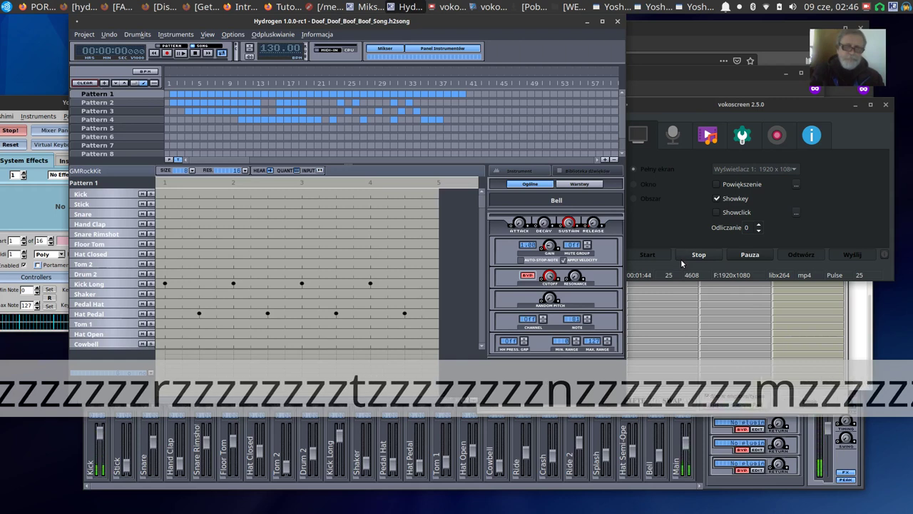
key(z)
key(z)
key(z)
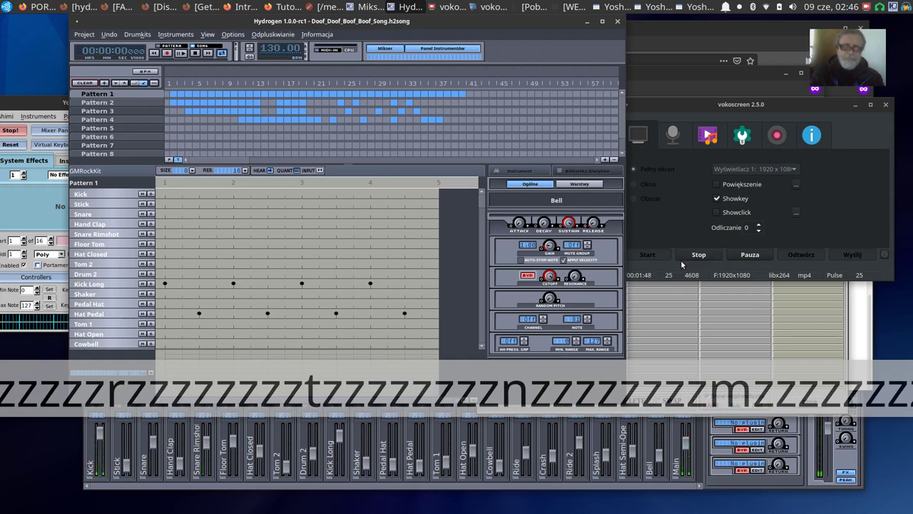
key(z)
key(z)
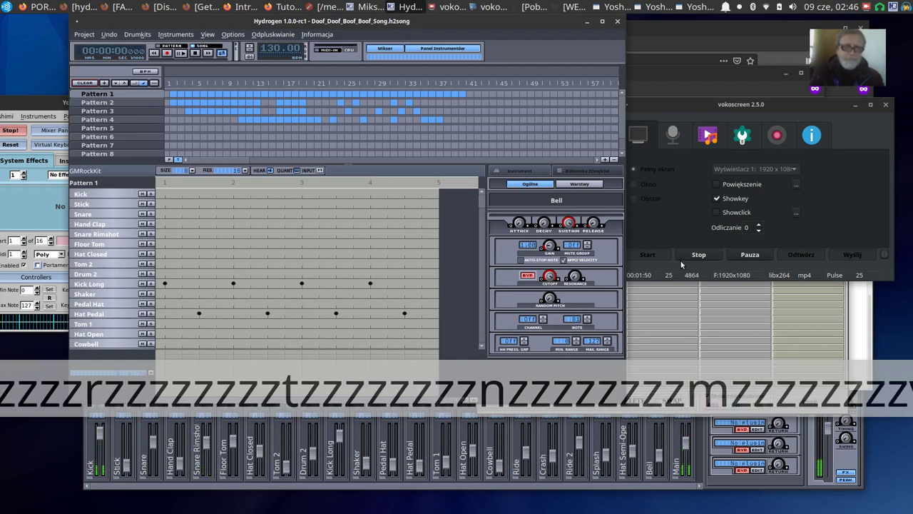
Play one Floor Tom accent followed by eight steady Kick hits
key(v)
key(z)
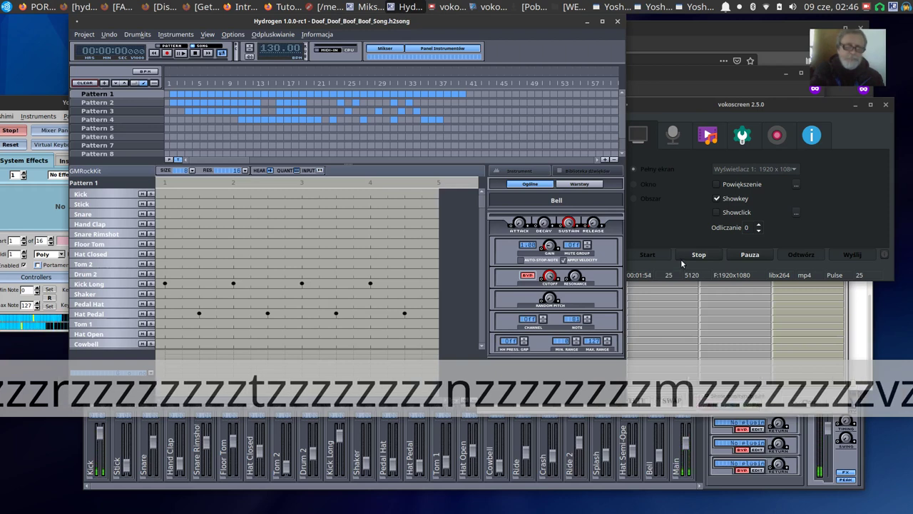
key(z)
key(z)
key(z)
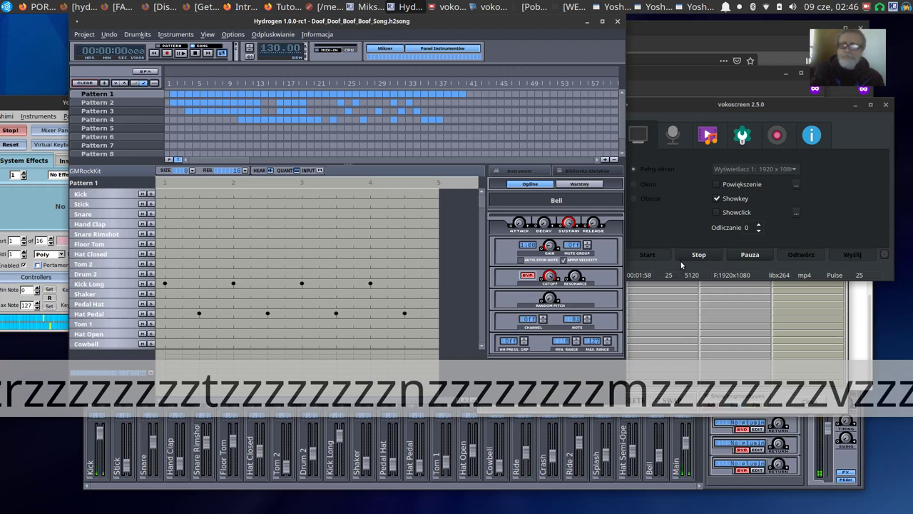
key(z)
key(z)
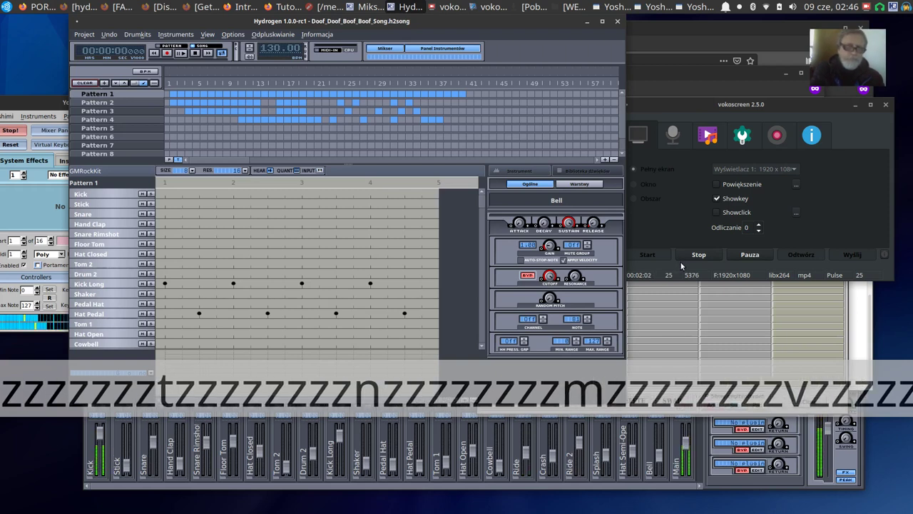
key(z)
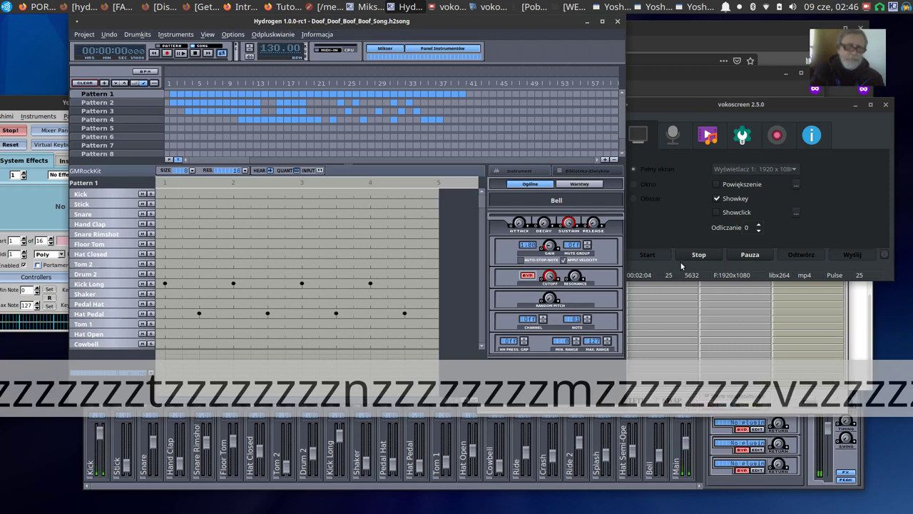
key(z)
key(z)
key(z)
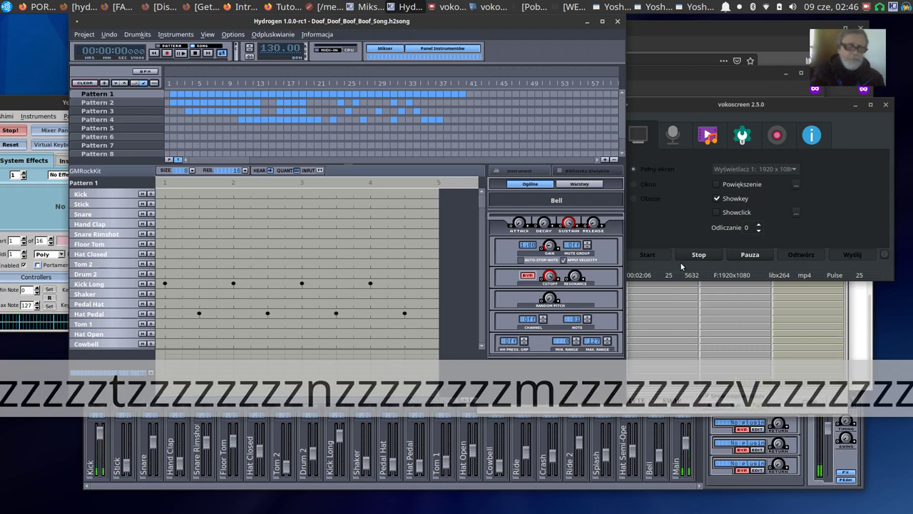
key(z)
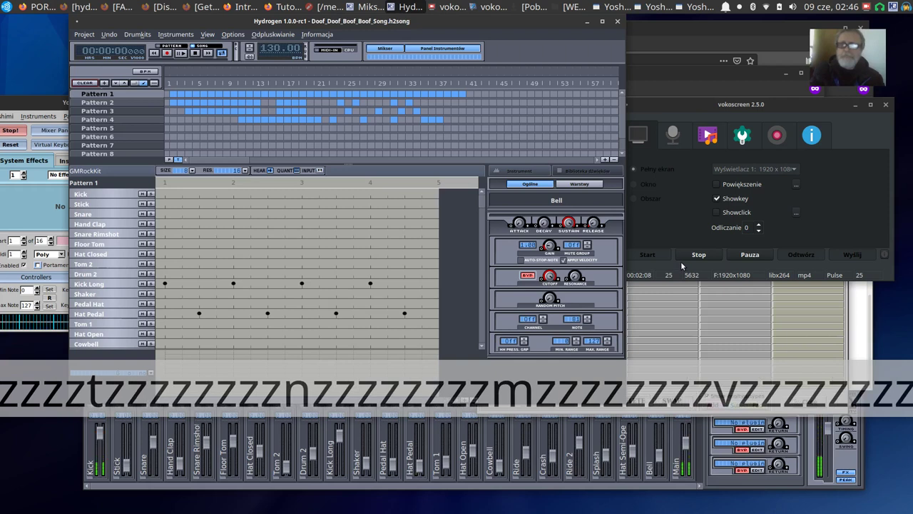
Play one Snare Rimshot accent followed by eight steady Kick hits
key(c)
key(z)
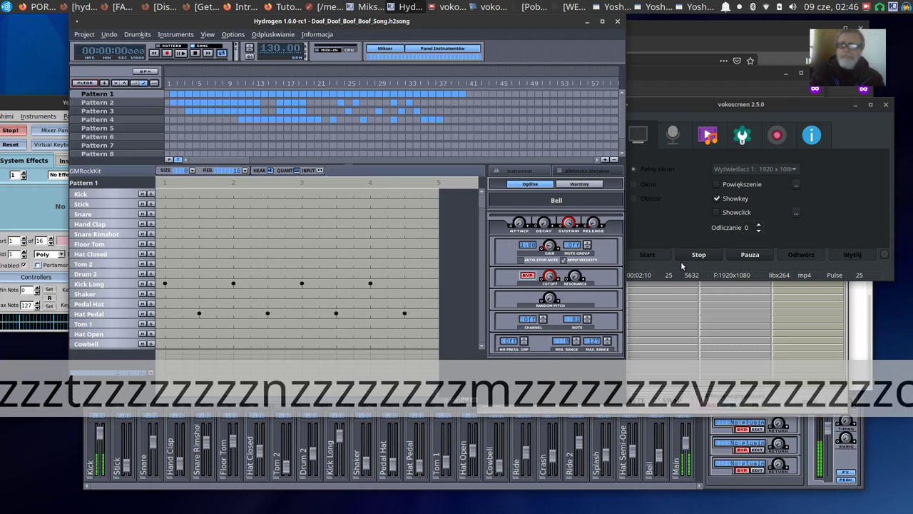
key(z)
key(z)
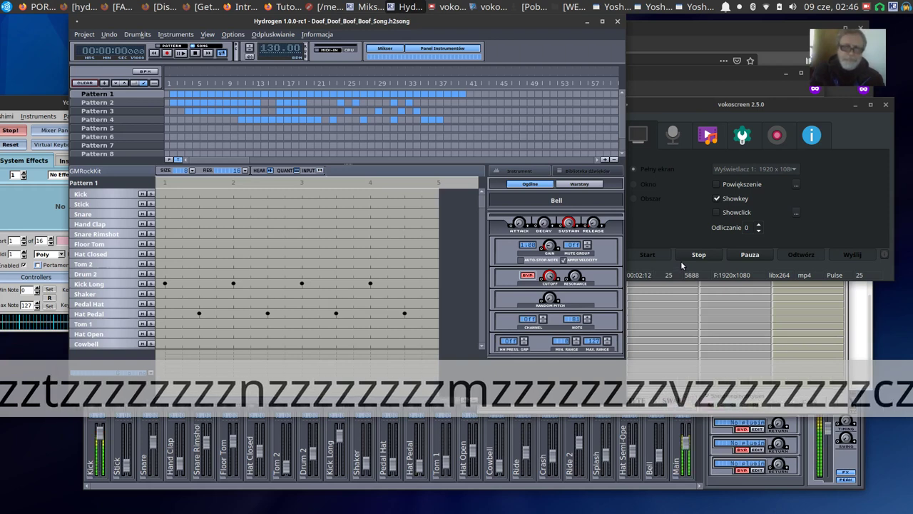
key(z)
key(z)
key(z)
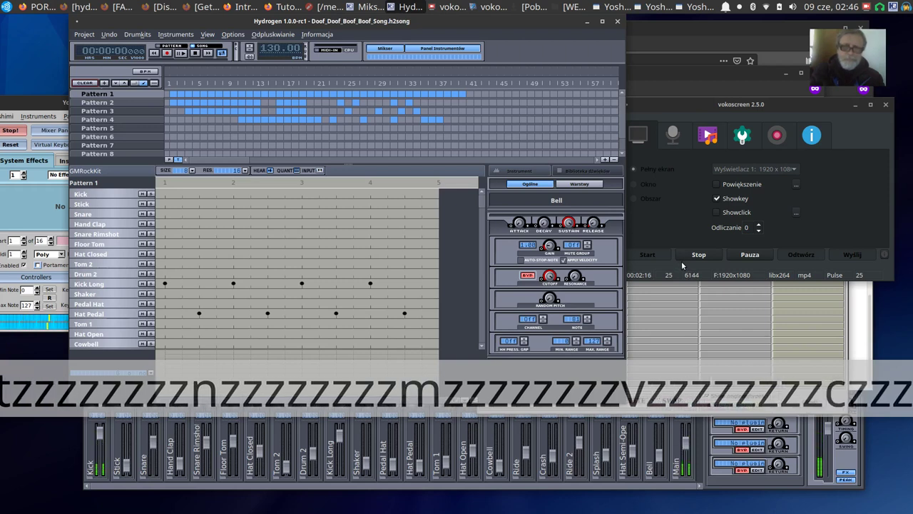
key(z)
key(z)
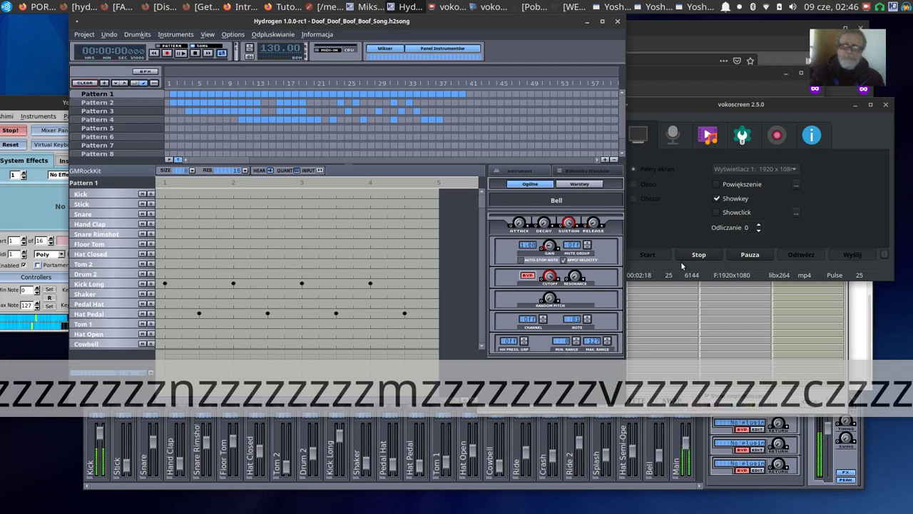
key(z)
key(z)
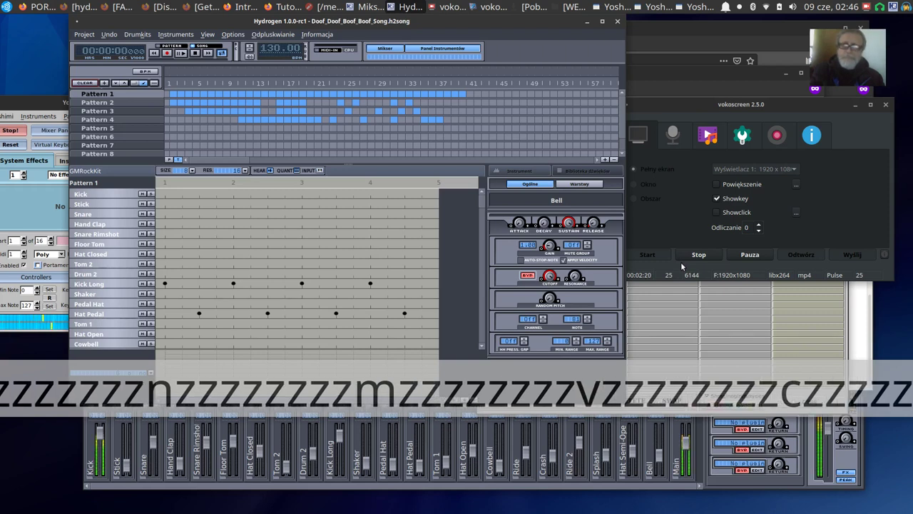
key(z)
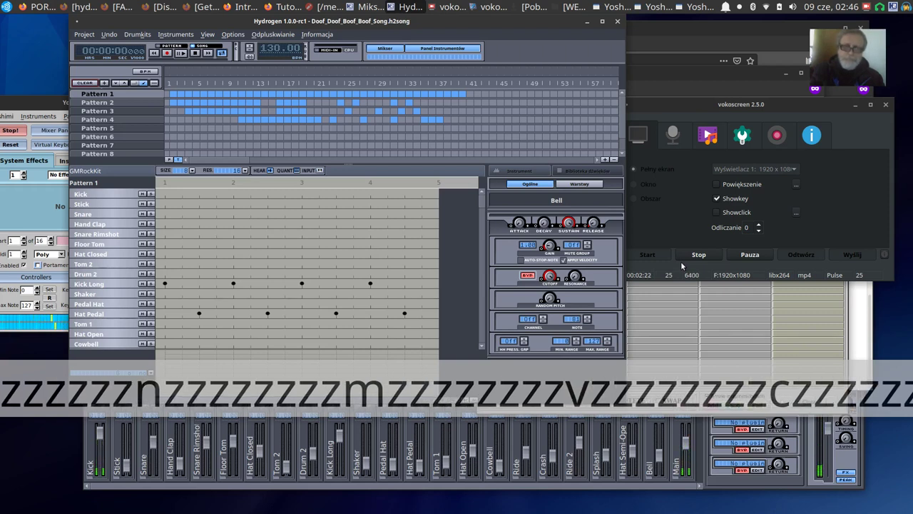
key(z)
key(z)
key(z)
key(z)
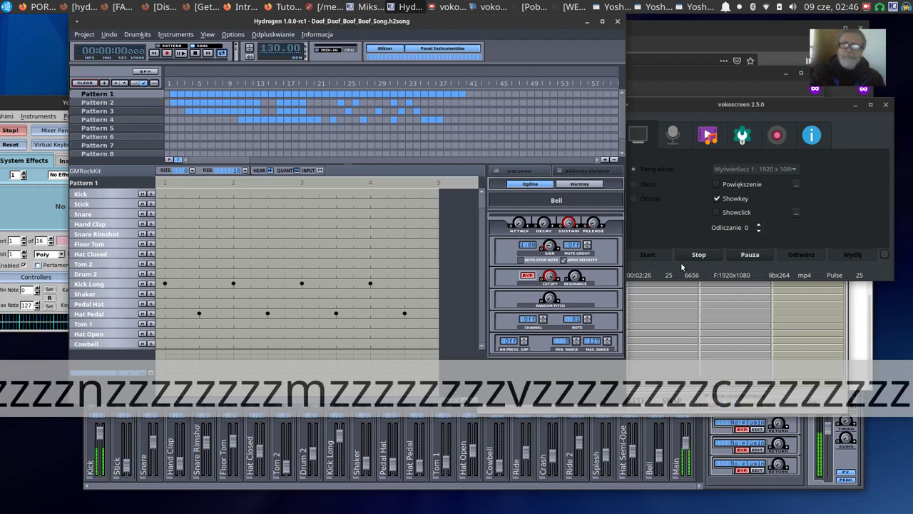
Play another Snare Rimshot accent followed by eight steady Kick hits
key(c)
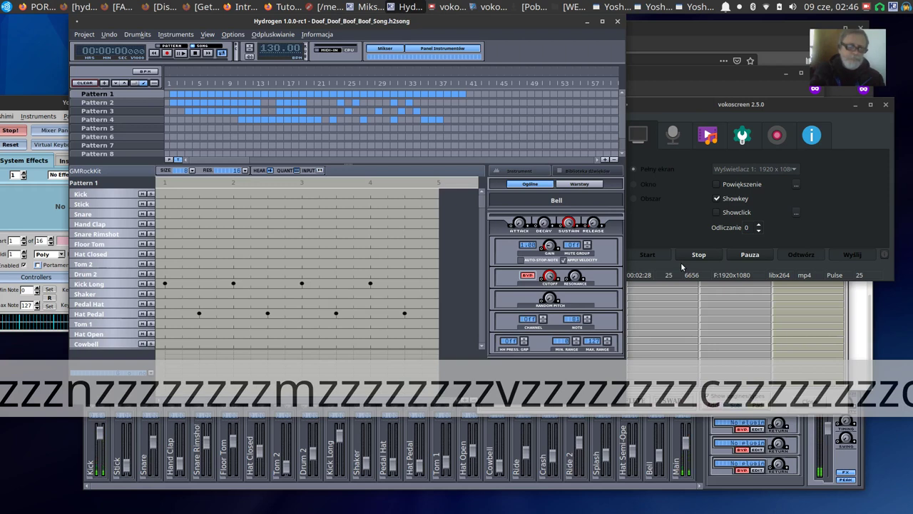
key(z)
key(z)
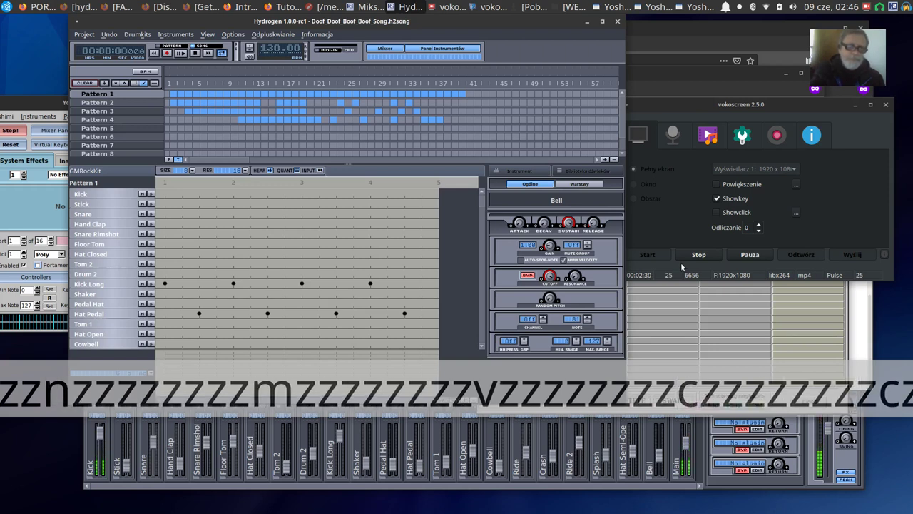
key(z)
key(z)
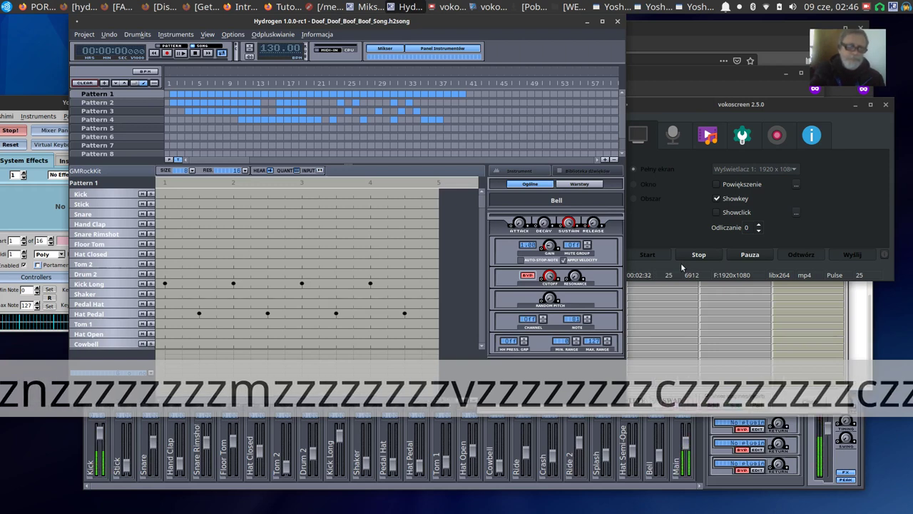
key(z)
key(z)
key(z)
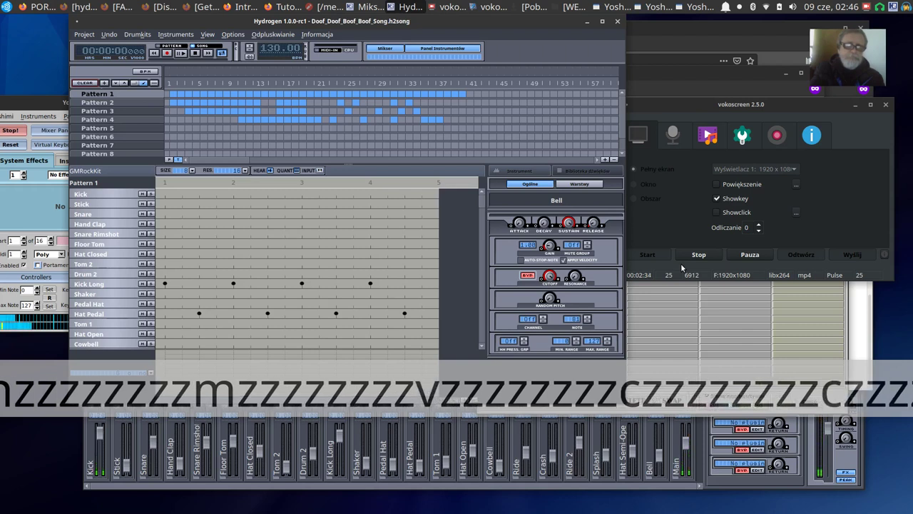
key(z)
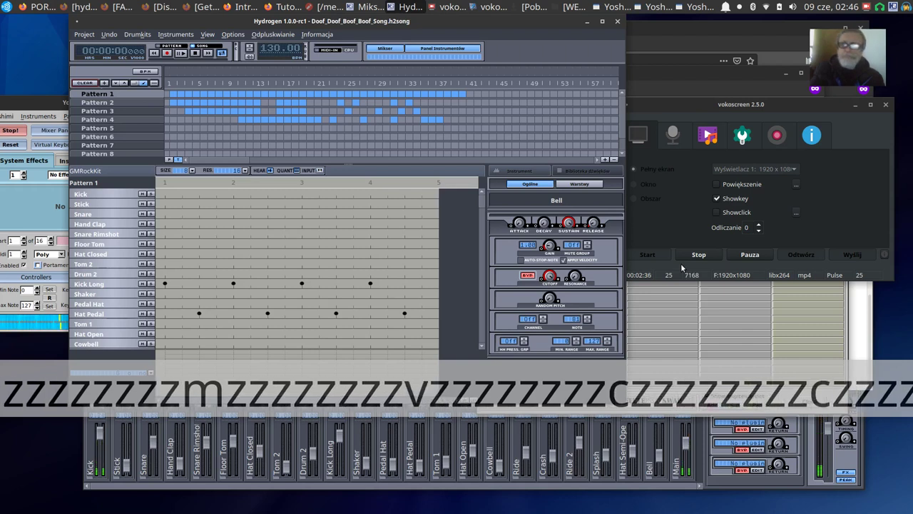
key(z)
key(z)
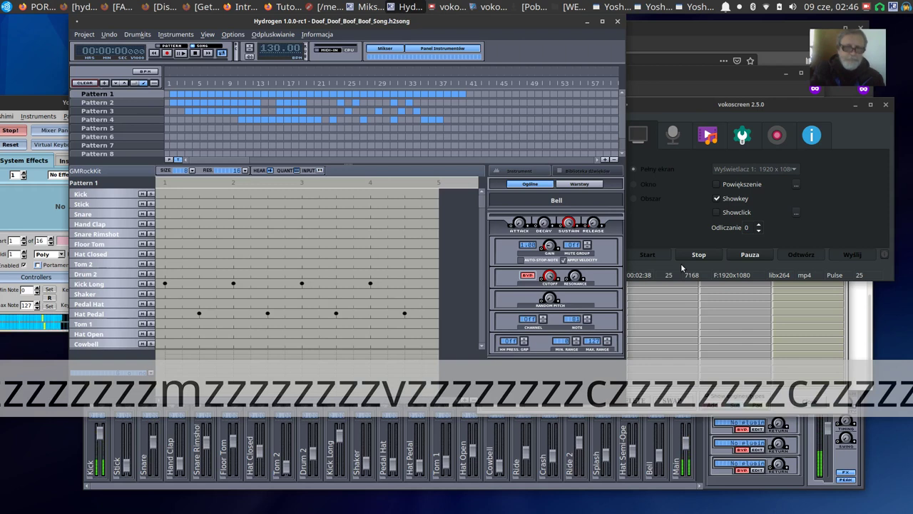
key(z)
key(z)
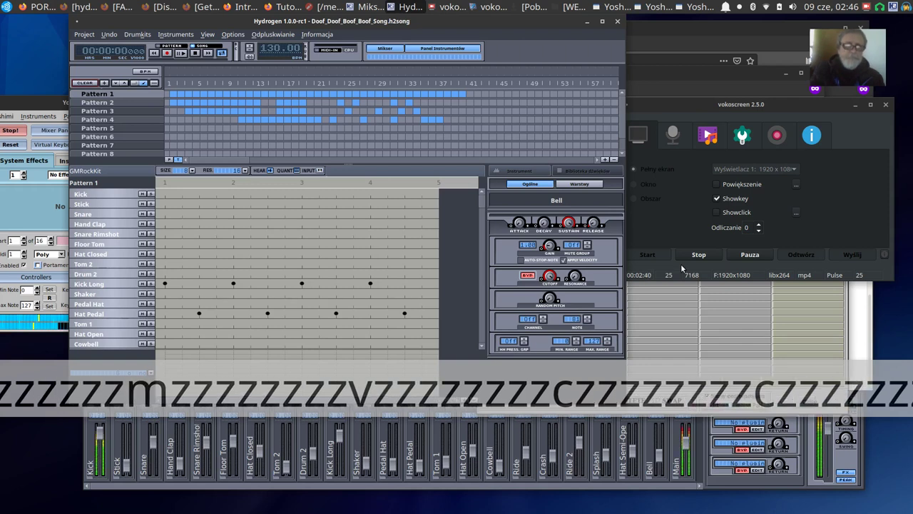
key(z)
key(z)
Play one Ride accent followed by eight steady Kick hits
key(c)
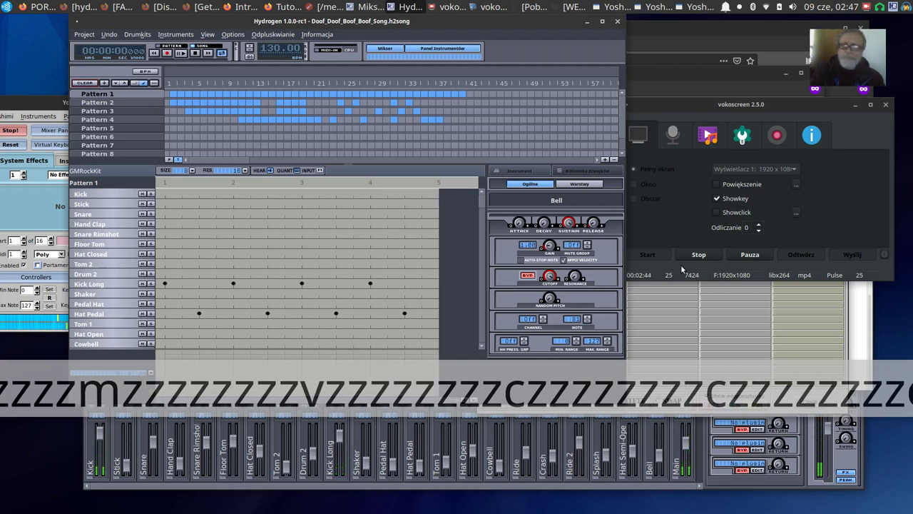
key(z)
key(z)
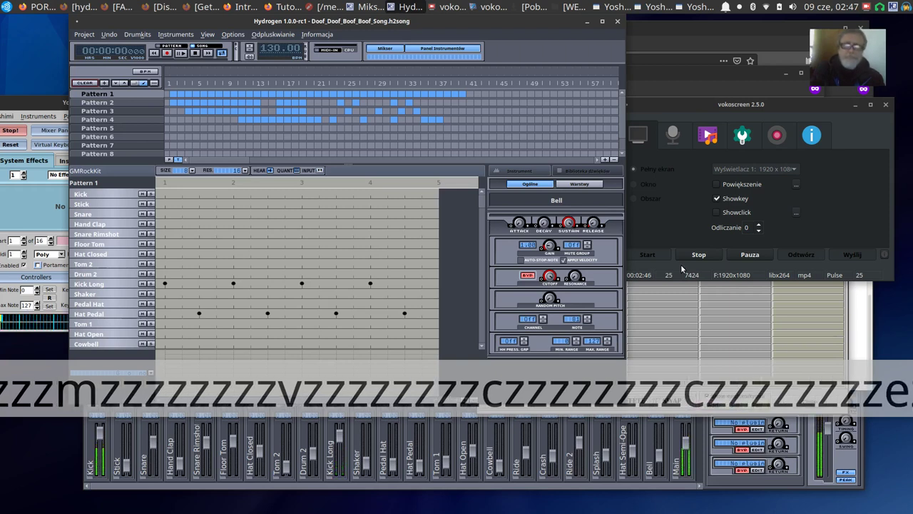
key(z)
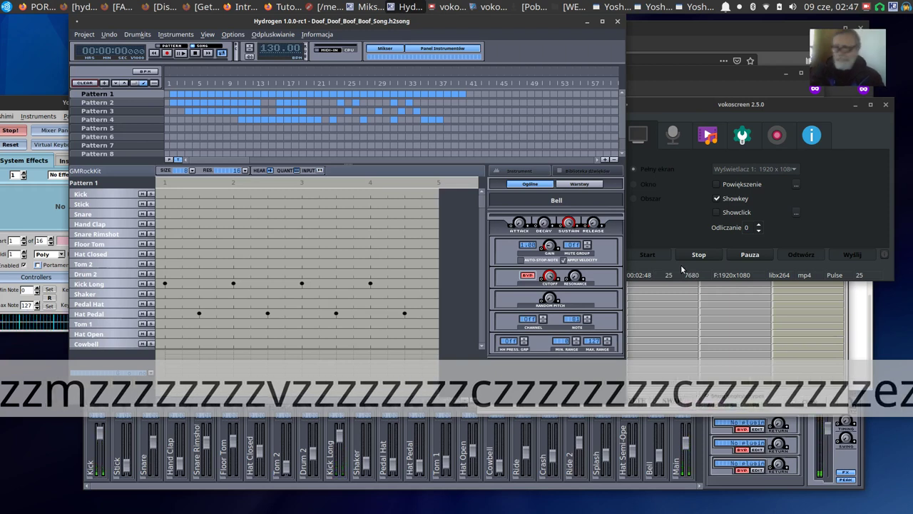
key(z)
key(z)
key(z)
key(z)
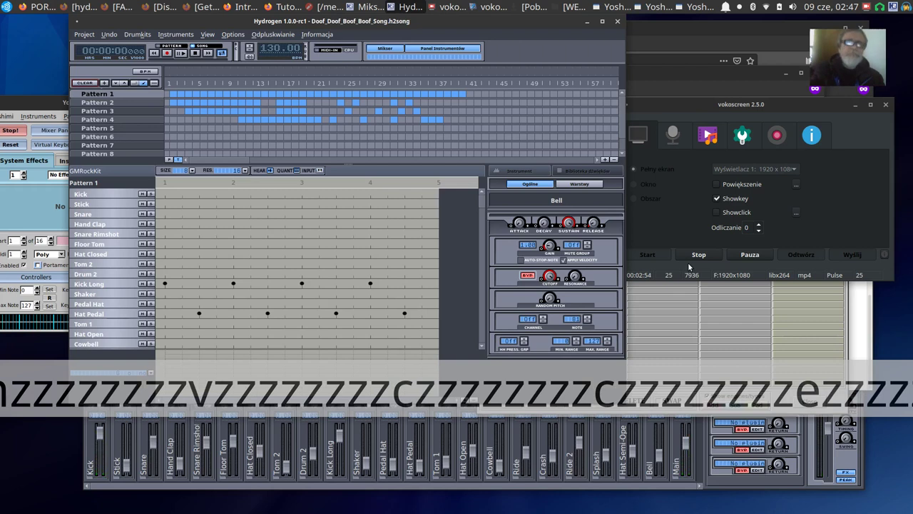
key(z)
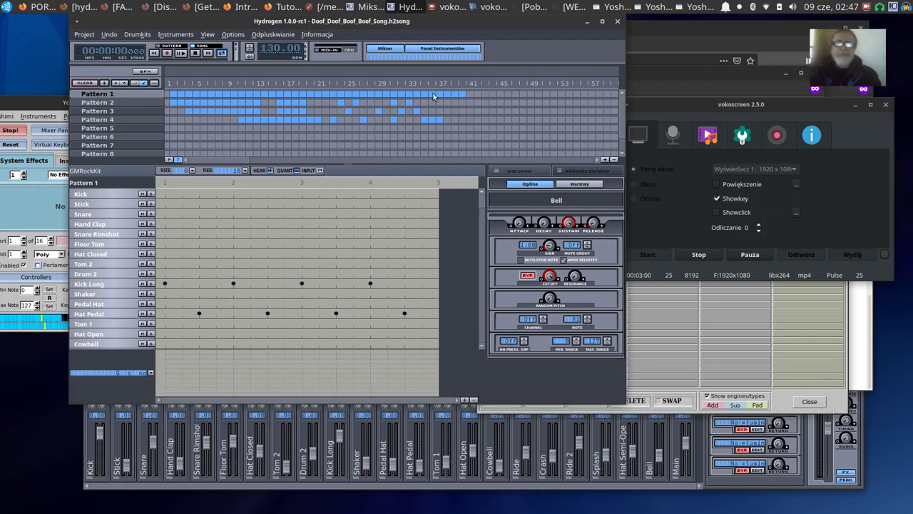
Start playback of the Doof_Doof_Boof_Boof_Song drum song in Hydrogen
click(28, 102)
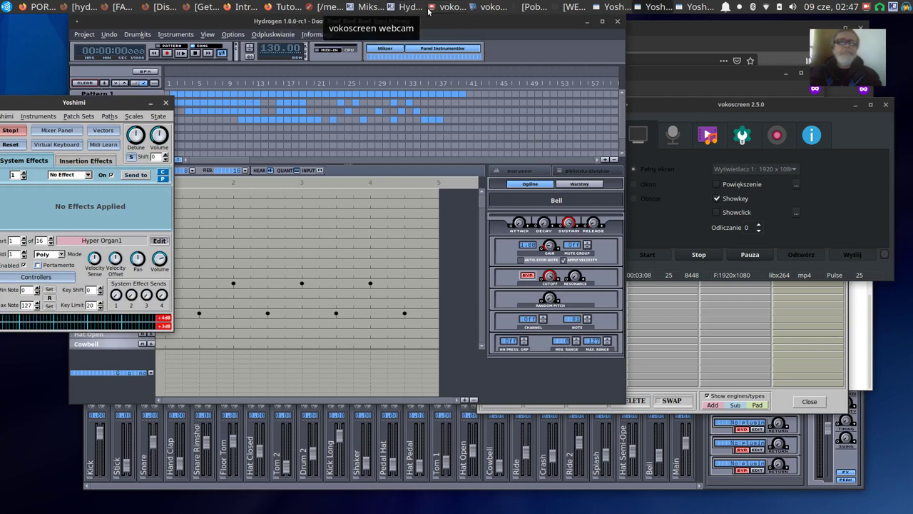
click(309, 26)
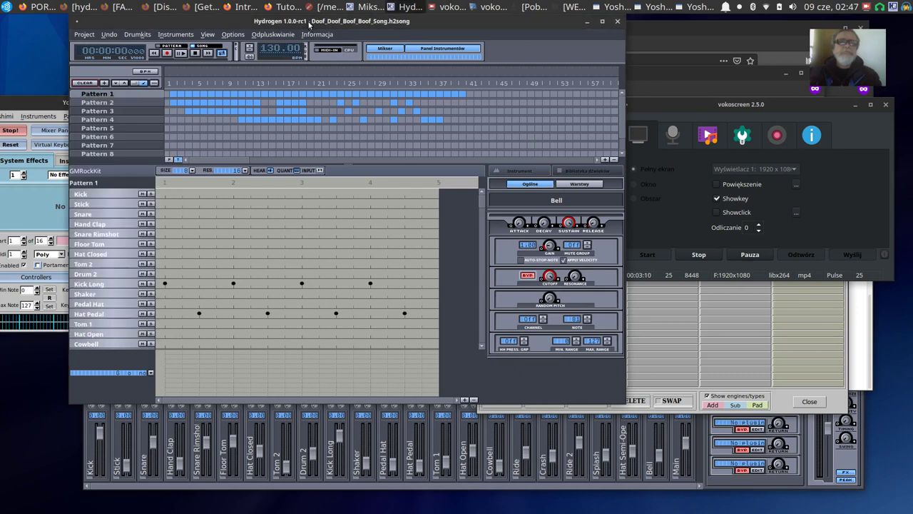
click(180, 53)
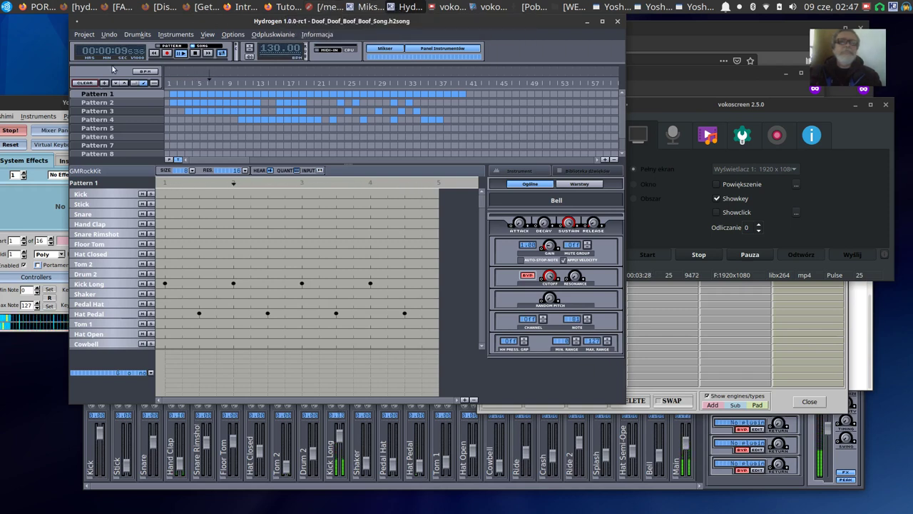
Switch to Yoshimi and bring its main window, Arpeggios instrument bank and virtual keyboard to the front
click(35, 105)
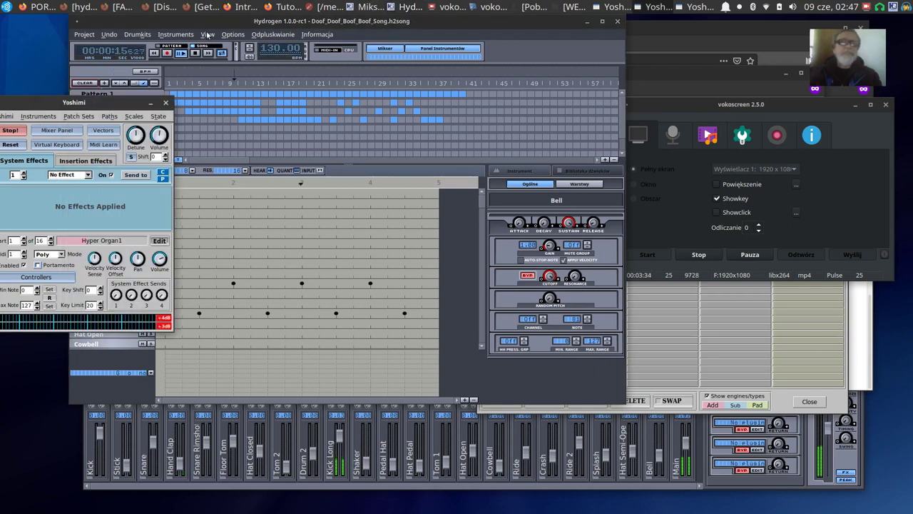
click(696, 10)
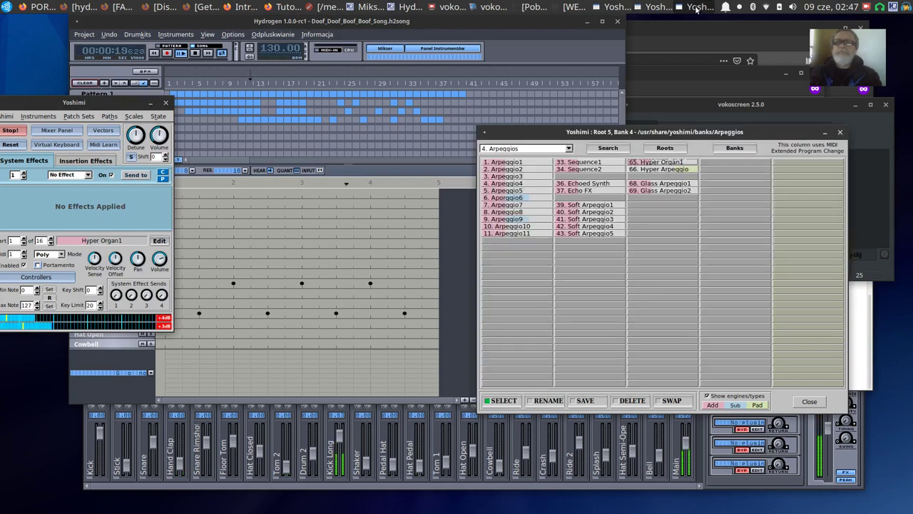
click(614, 8)
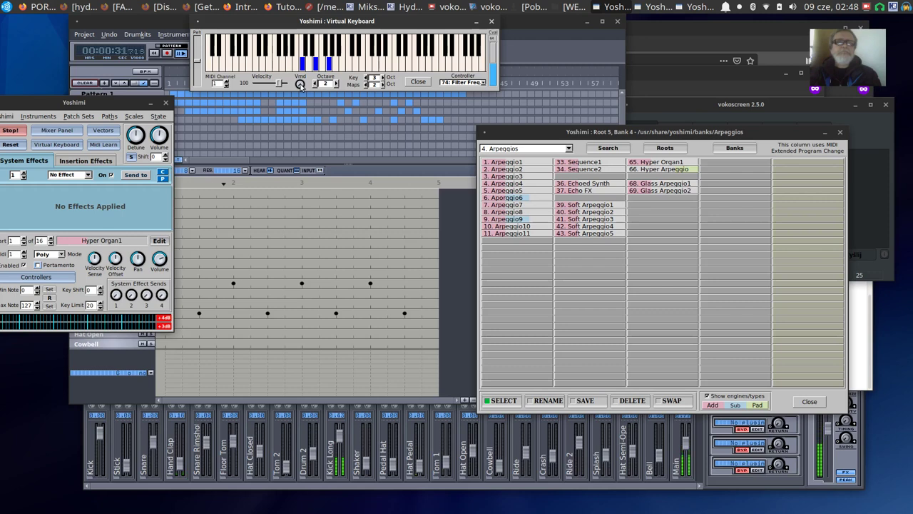
Raise Yoshimi's master volume while the Hyper Organ1 notes sound over the drum song
mouse_move(298, 88)
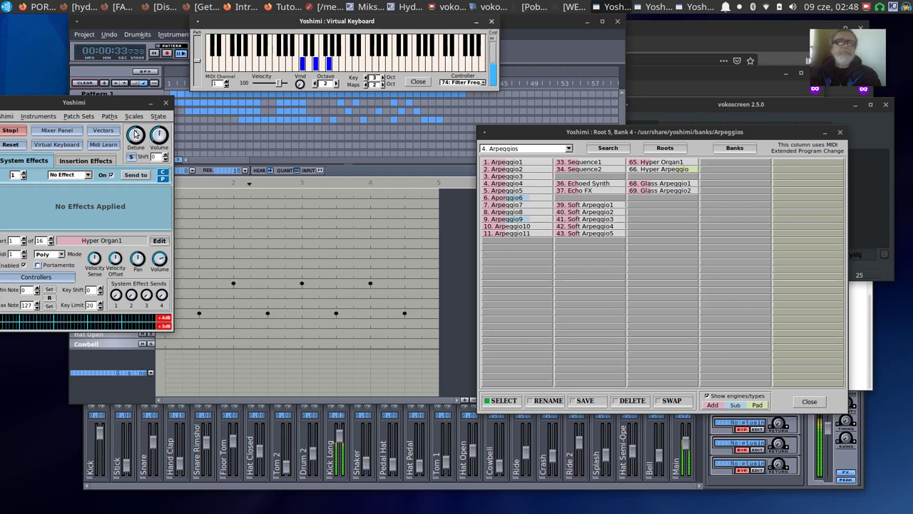
mouse_move(137, 134)
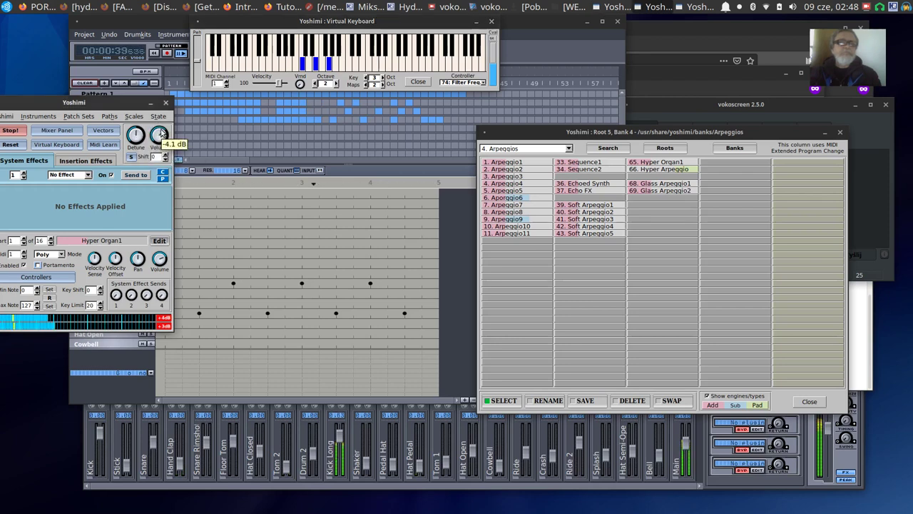
mouse_move(163, 139)
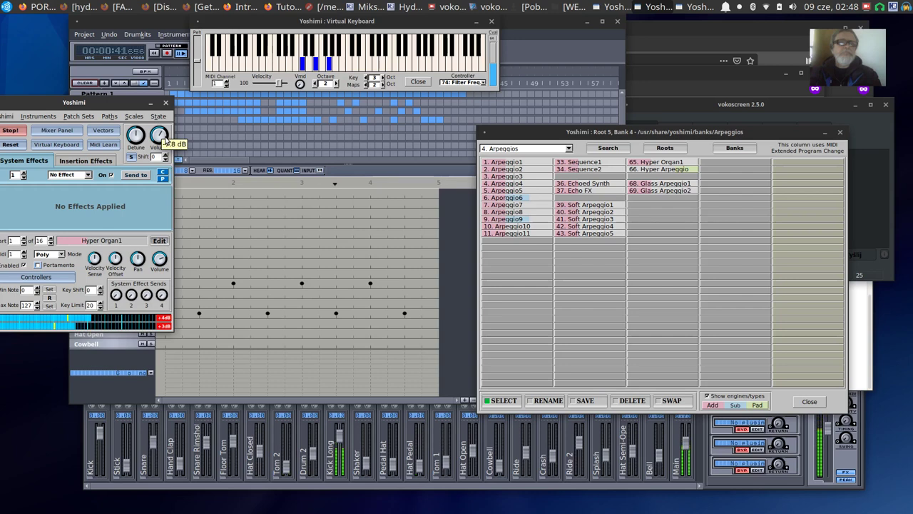
drag(165, 140, 168, 136)
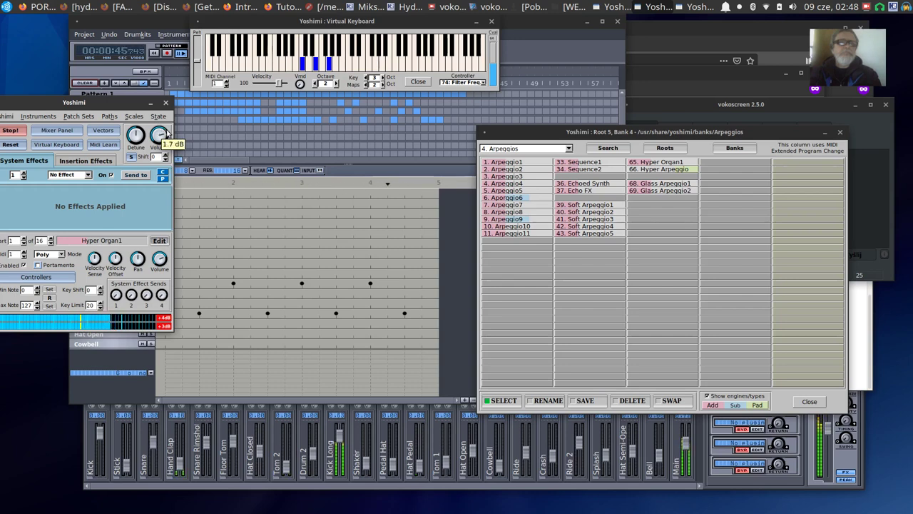
drag(168, 135, 168, 132)
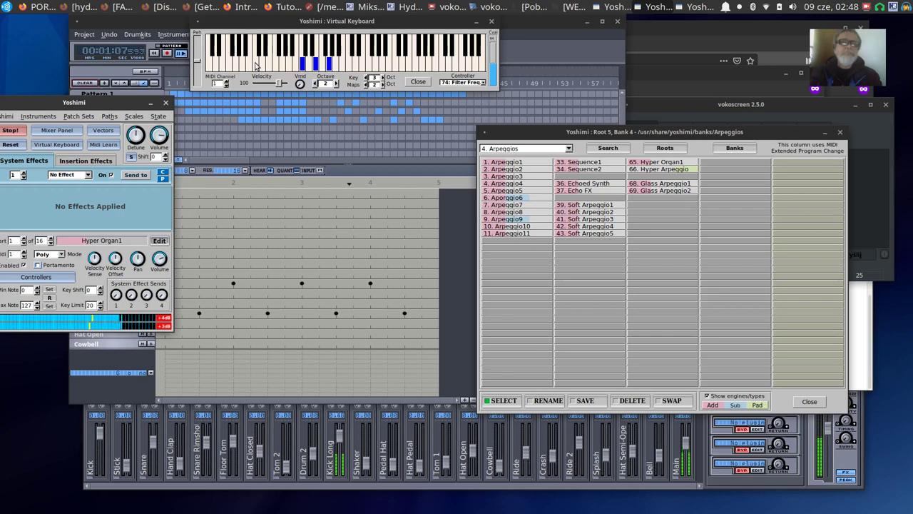
Play low Hyper Organ1 notes on the virtual keyboard, including its lowest white key
click(255, 64)
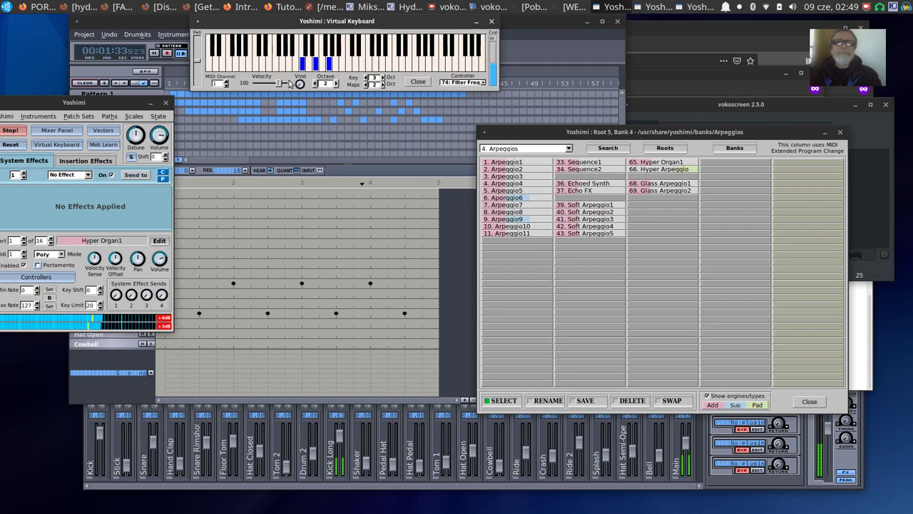
mouse_move(301, 84)
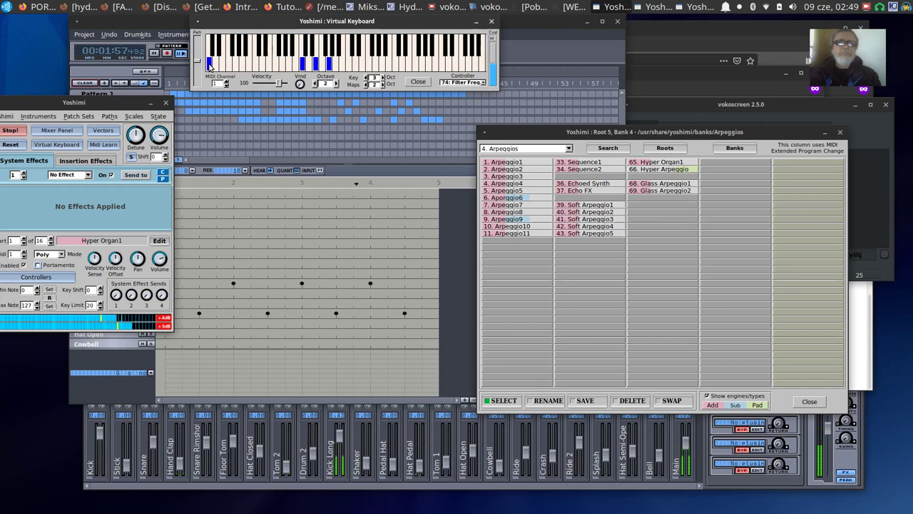
drag(209, 65, 209, 65)
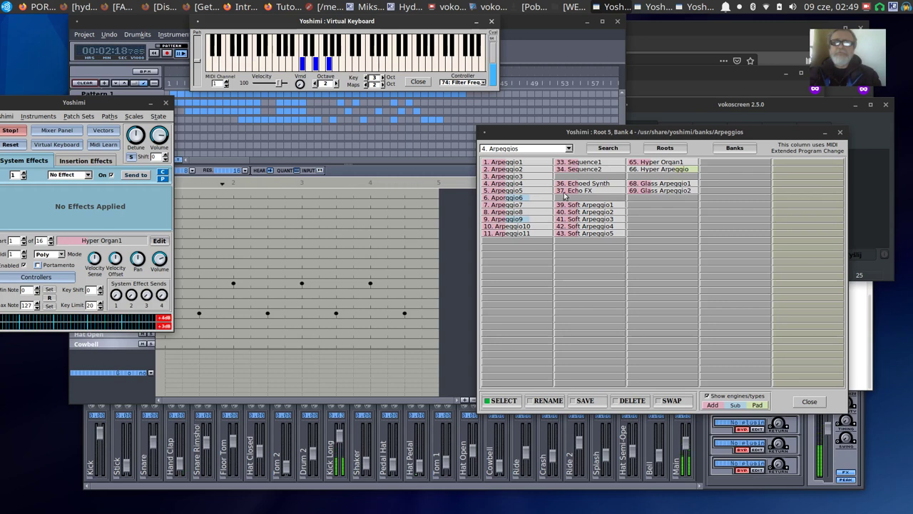
Load the Brassy instrument from the Will_Godfrey_Companion bank into part 1
click(569, 149)
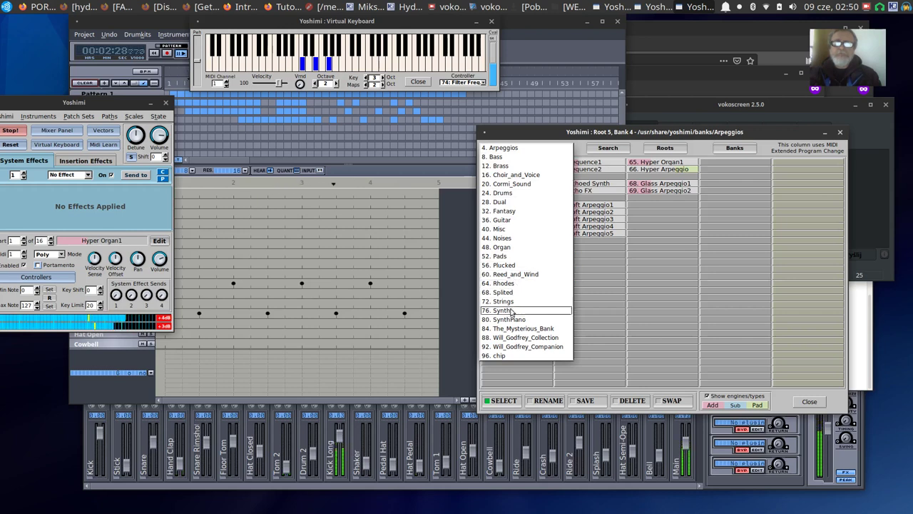
click(513, 347)
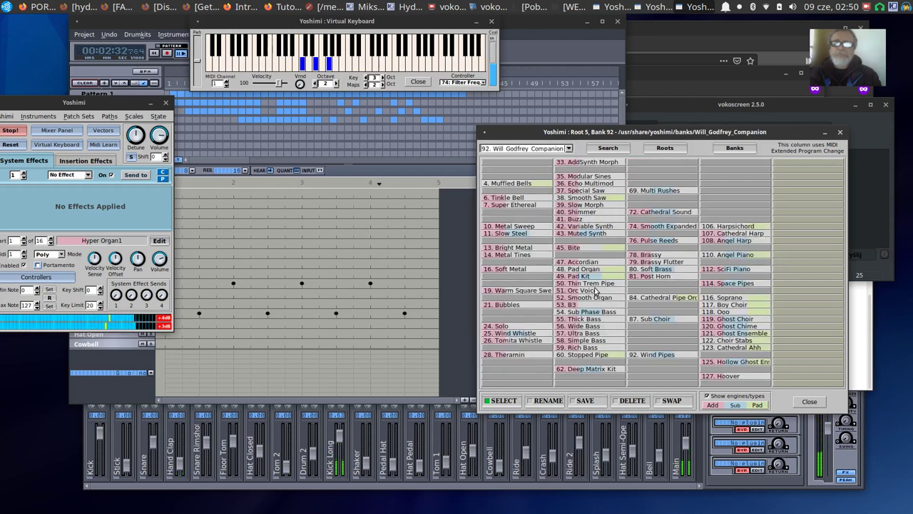
click(643, 255)
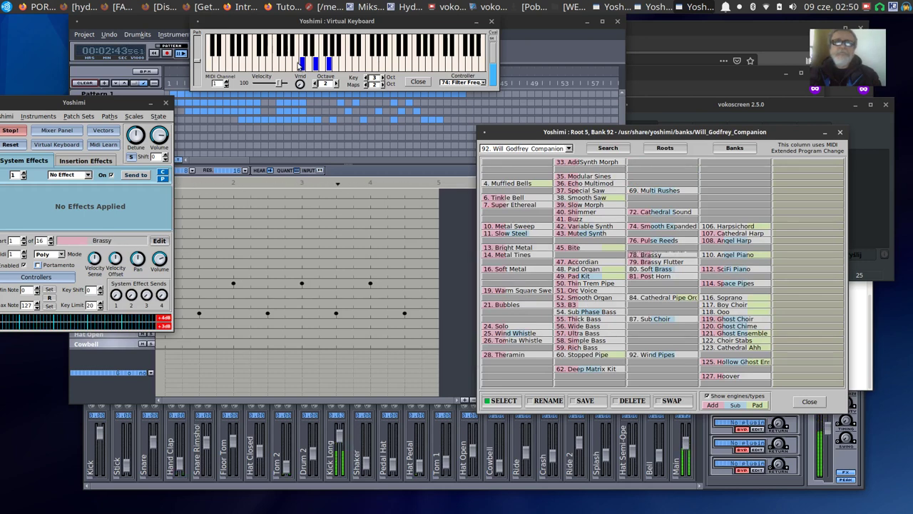
Play several low notes with the Brassy instrument on the virtual keyboard over the drums
click(276, 67)
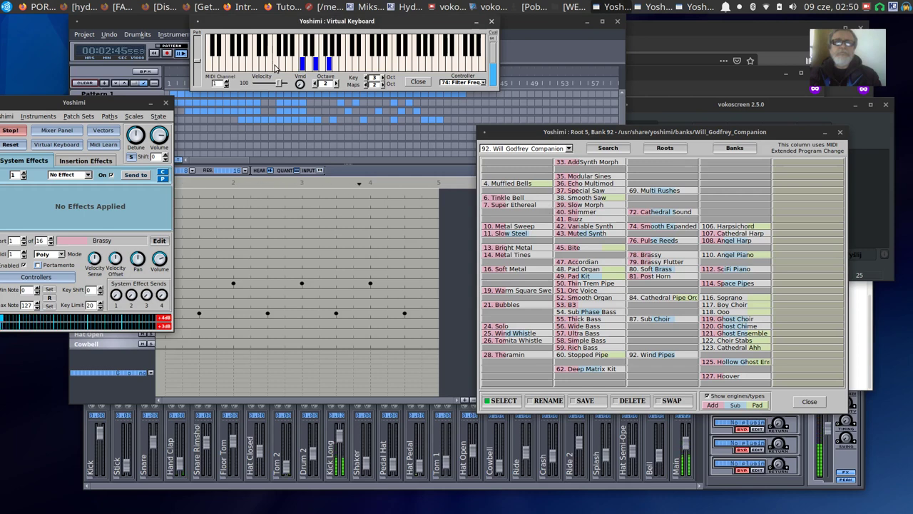
click(259, 64)
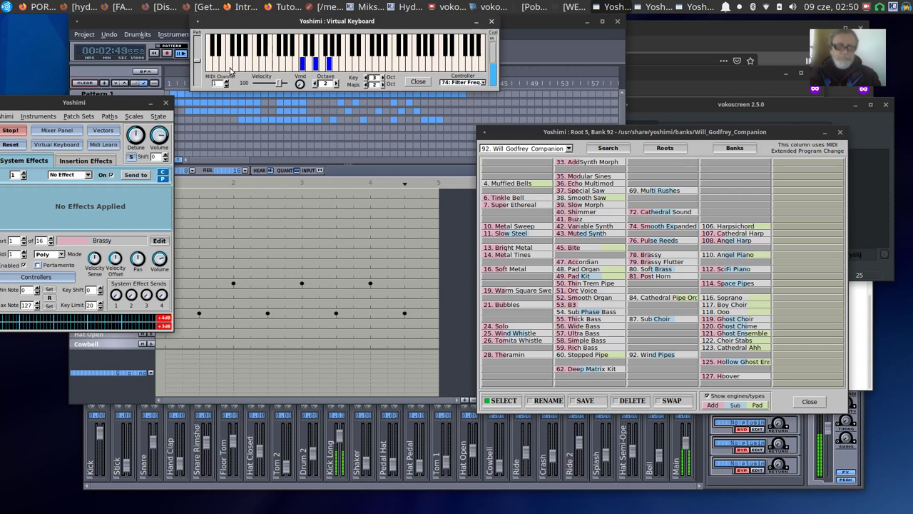
key(z)
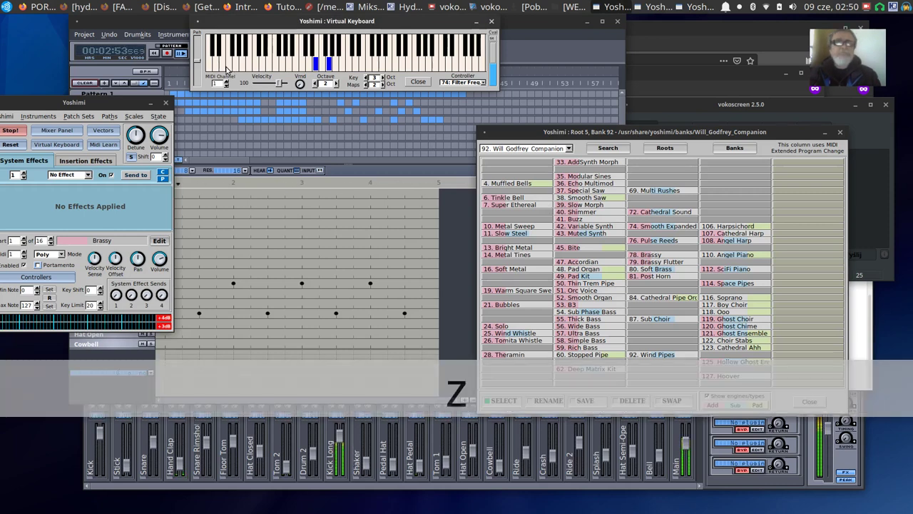
click(227, 65)
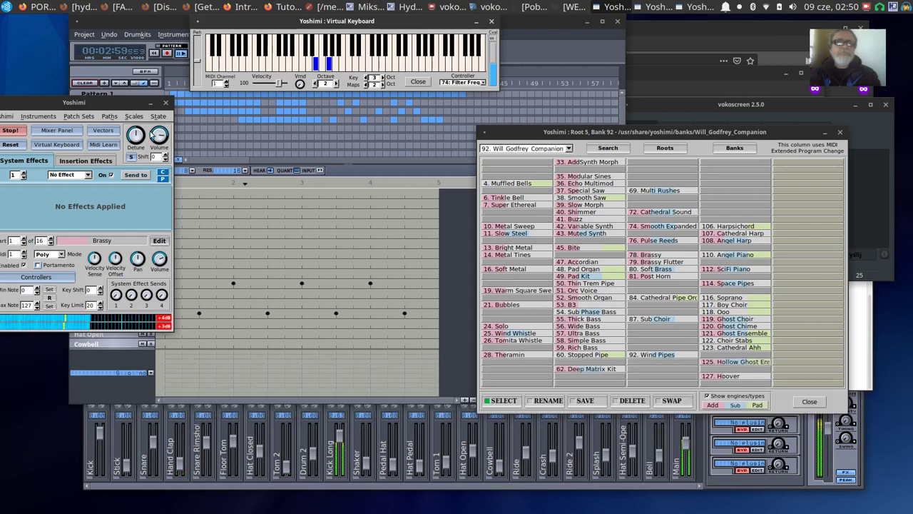
Lower Yoshimi's master volume for the Brassy instrument
mouse_move(159, 135)
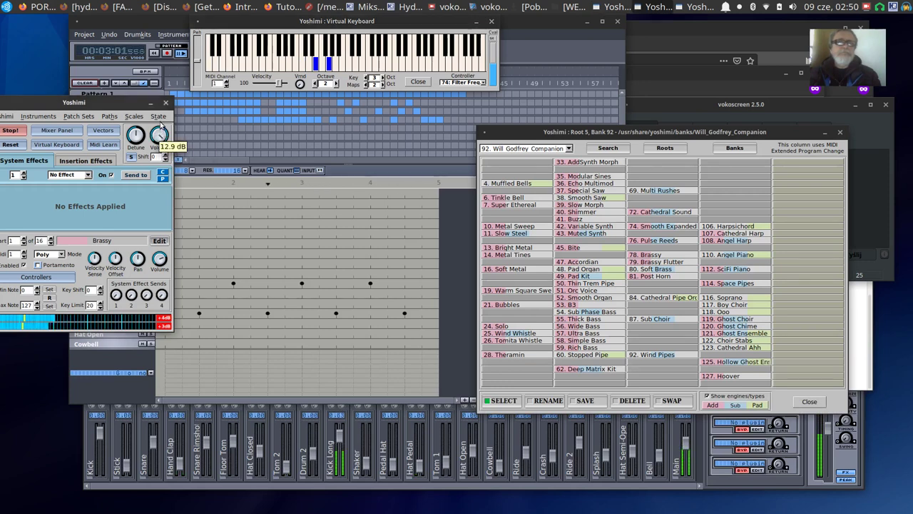
drag(159, 138, 162, 144)
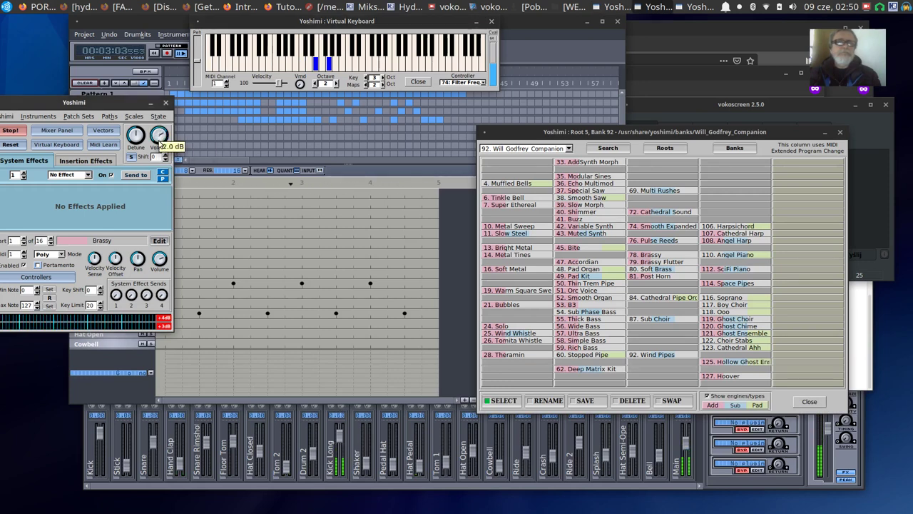
Play the lowest white key of the virtual keyboard repeatedly with the Brassy instrument over the drums
click(212, 66)
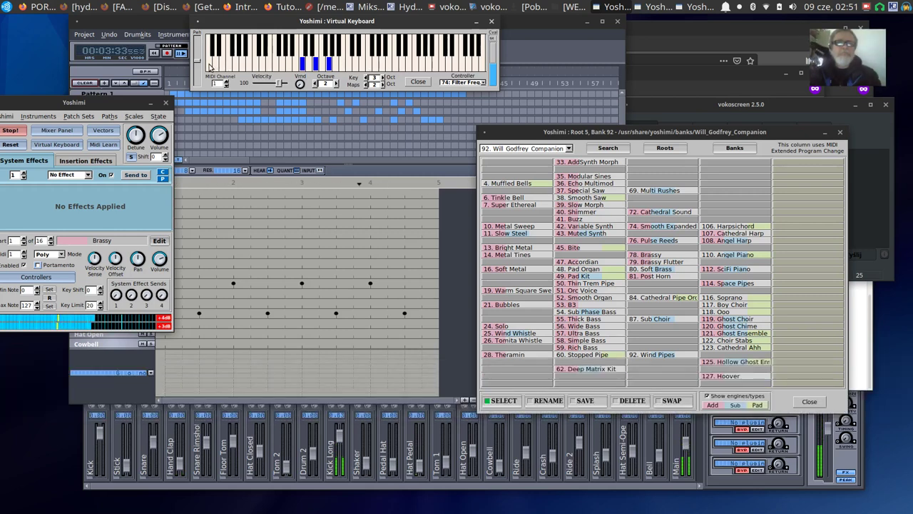
click(208, 66)
click(208, 65)
click(209, 66)
click(208, 66)
click(208, 66)
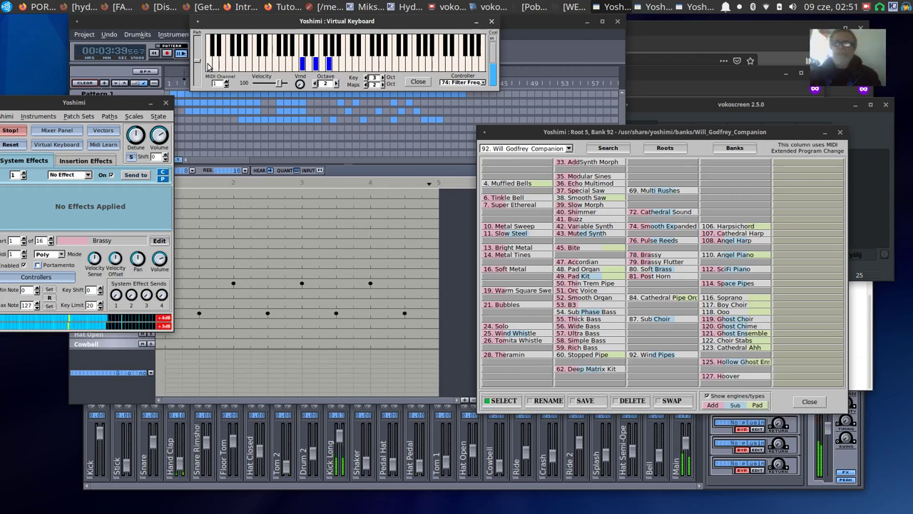
click(209, 65)
click(208, 65)
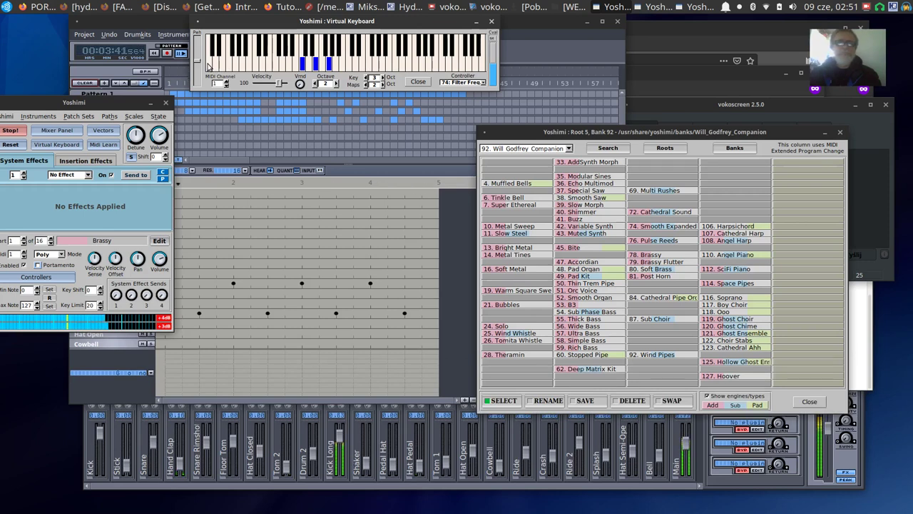
click(208, 66)
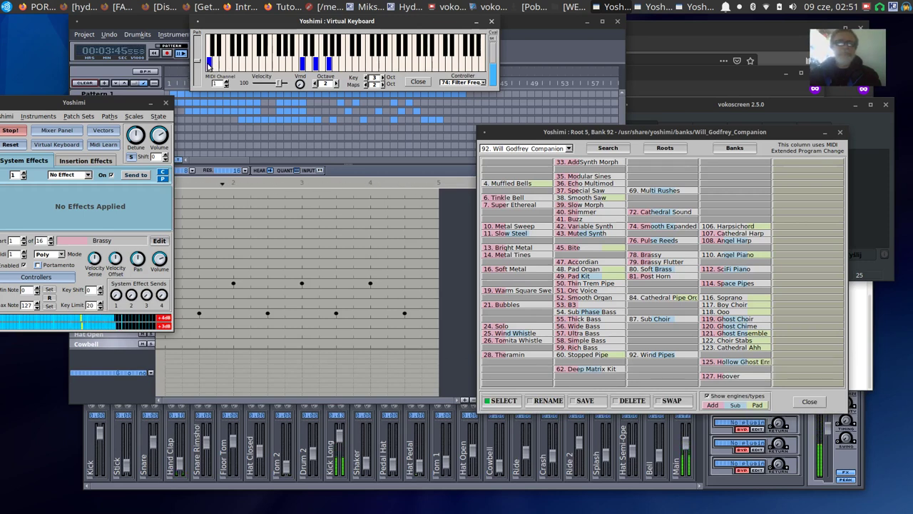
Sustain the lowest Brassy note, and sweep across the virtual keyboard's white keys from the middle up to a high note
drag(209, 66, 187, 64)
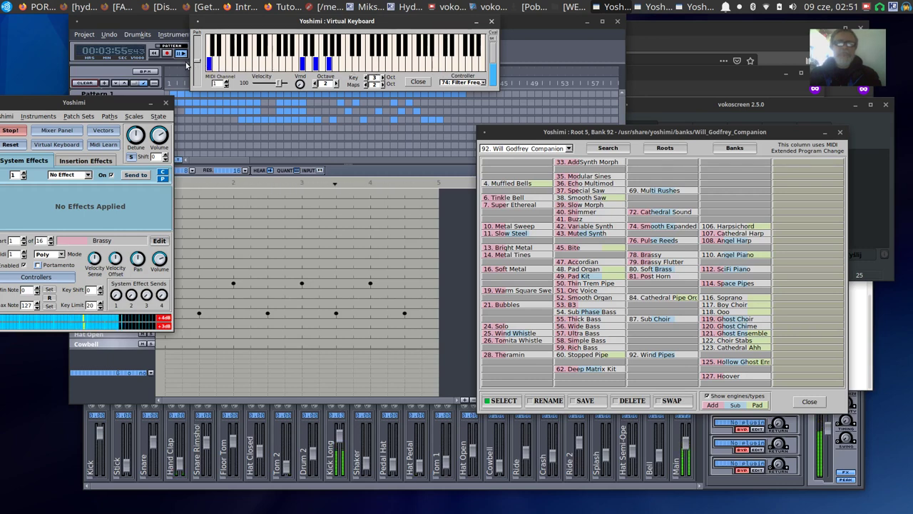
drag(190, 64, 191, 66)
drag(314, 74, 452, 71)
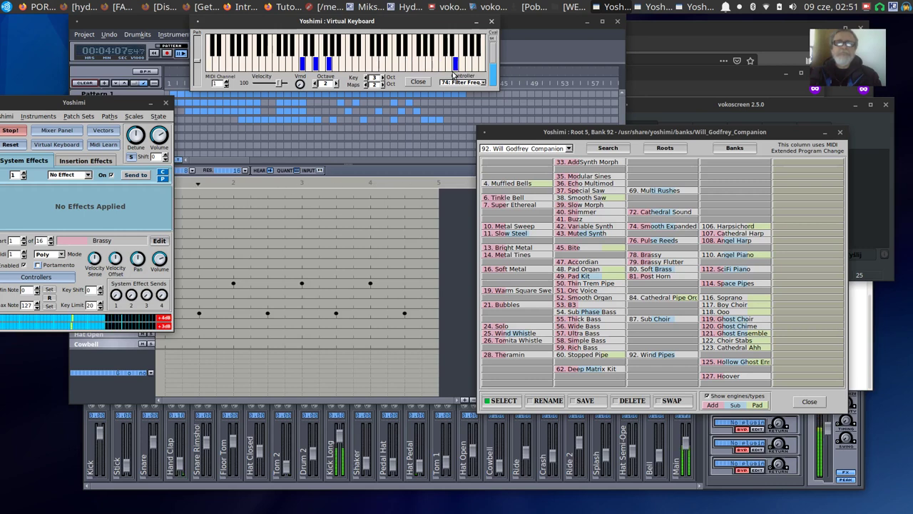
Play the three-note Brassy pattern z, b, c four times over the drums, finishing with the pattern reversed as c, b, z
key(z)
key(b)
key(c)
key(z)
key(b)
key(c)
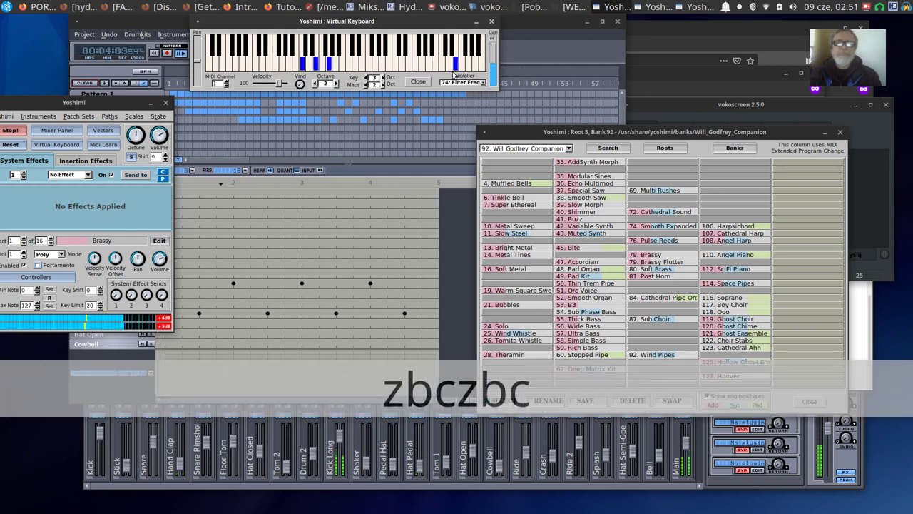
key(z)
key(b)
key(c)
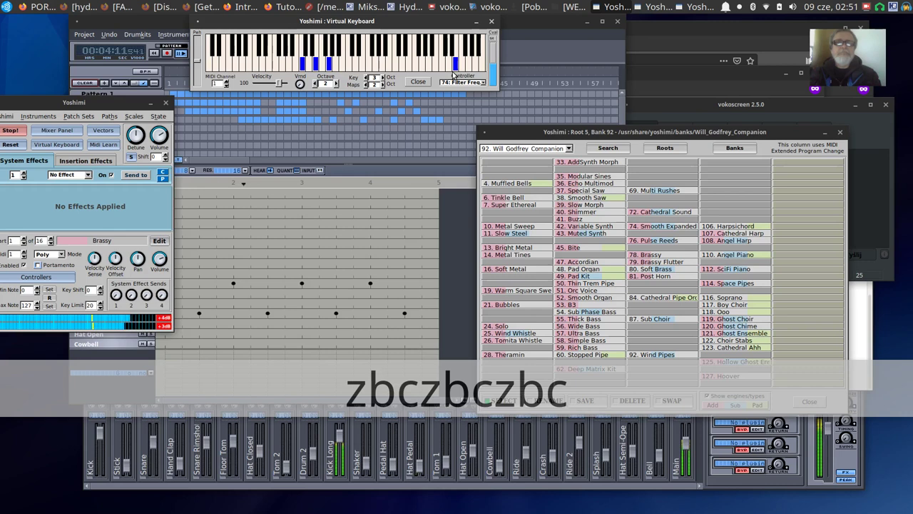
key(z)
key(b)
key(c)
key(c)
key(b)
key(z)
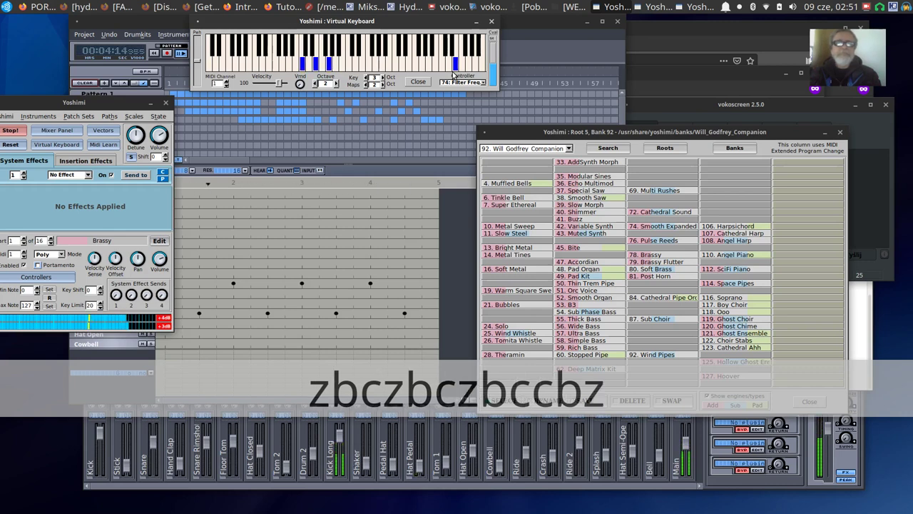
Repeat the single Brassy note b in a rhythm over the drums, ending on the note z
key(b)
key(b)
key(b)
key(b)
key(b)
key(b)
key(b)
key(b)
key(b)
key(b)
key(b)
key(b)
key(b)
key(b)
key(b)
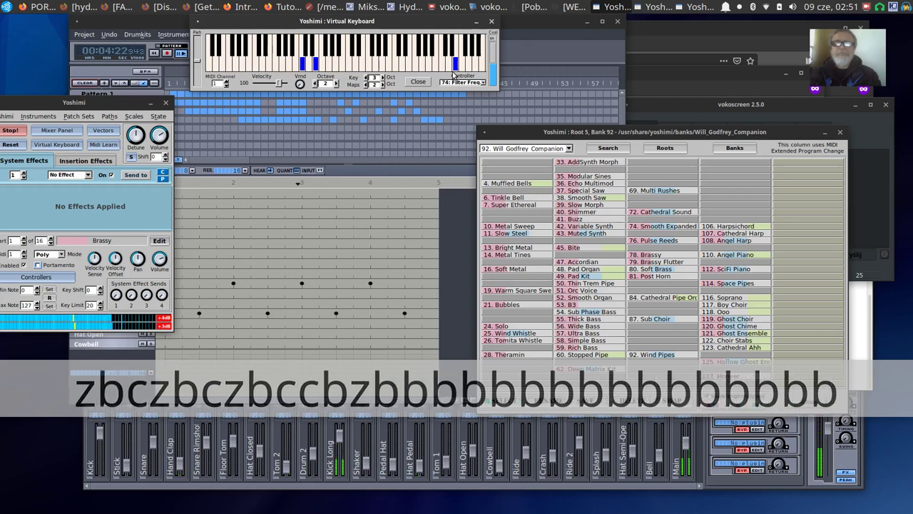
key(b)
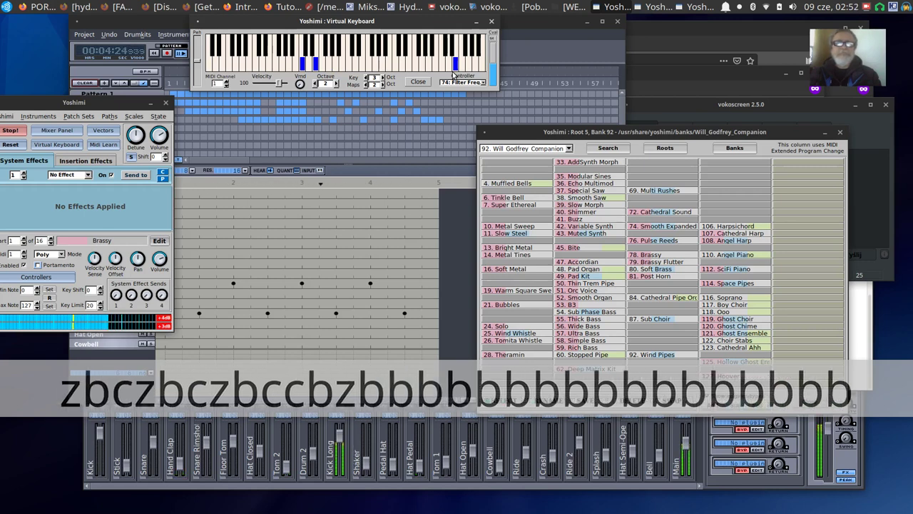
key(z)
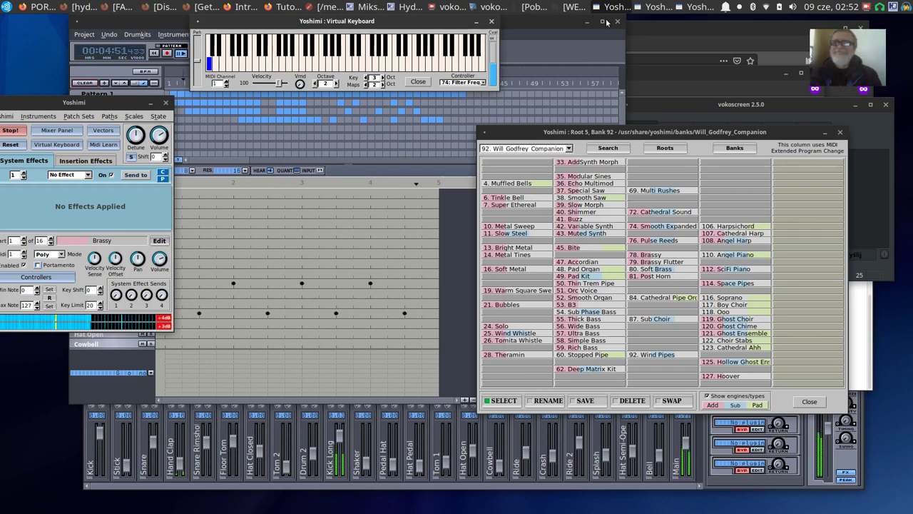
click(740, 9)
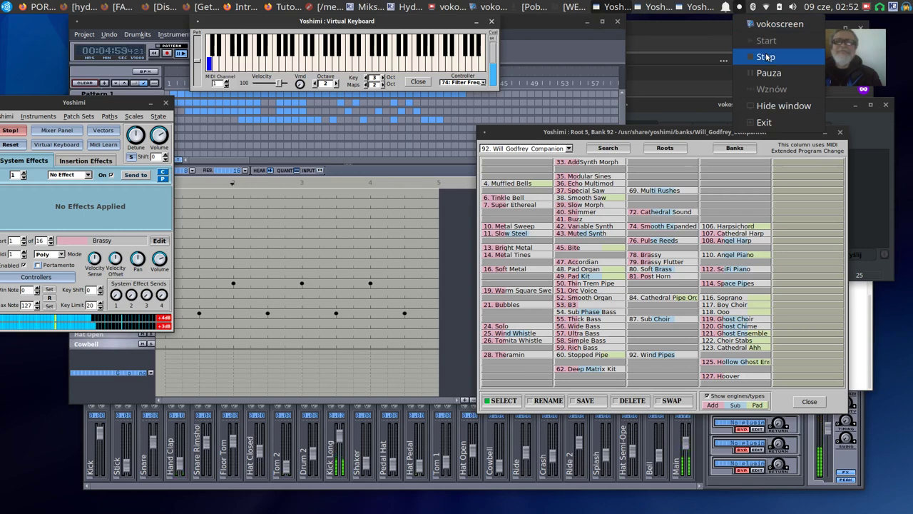
Switch to Firefox to view the GitHub discussion "Getting Carla to recognize Hydrogen (with LMMS)", and hide its window again
click(209, 7)
click(209, 7)
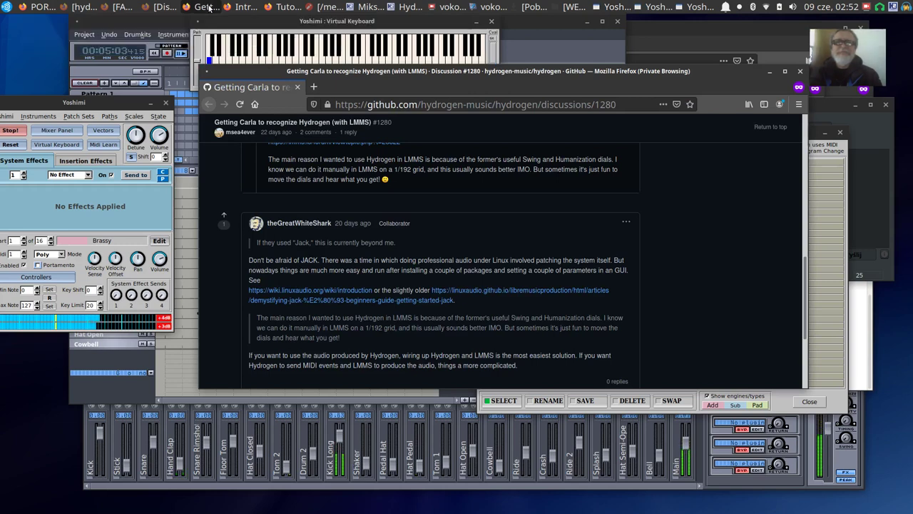
click(209, 7)
View the Linux-Sound wiki's introduction and Tutorials pages in their Firefox windows, hiding each window again
click(236, 9)
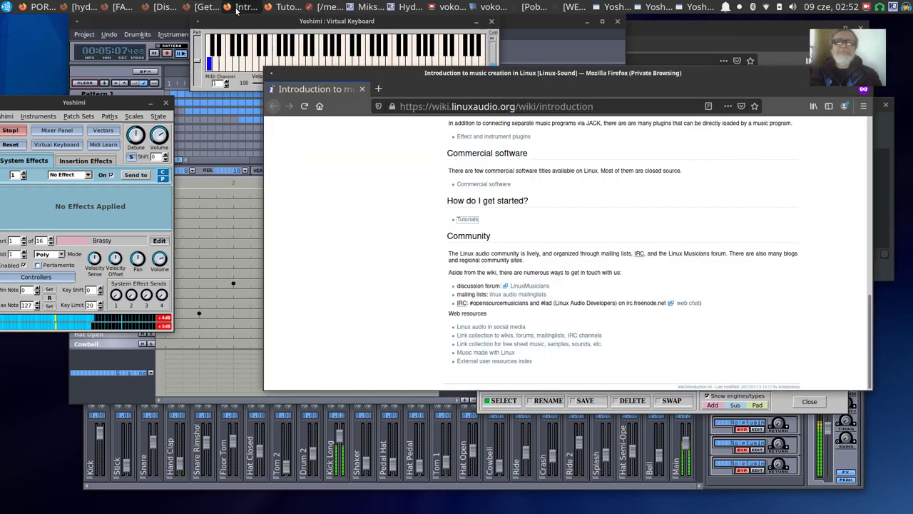
click(237, 9)
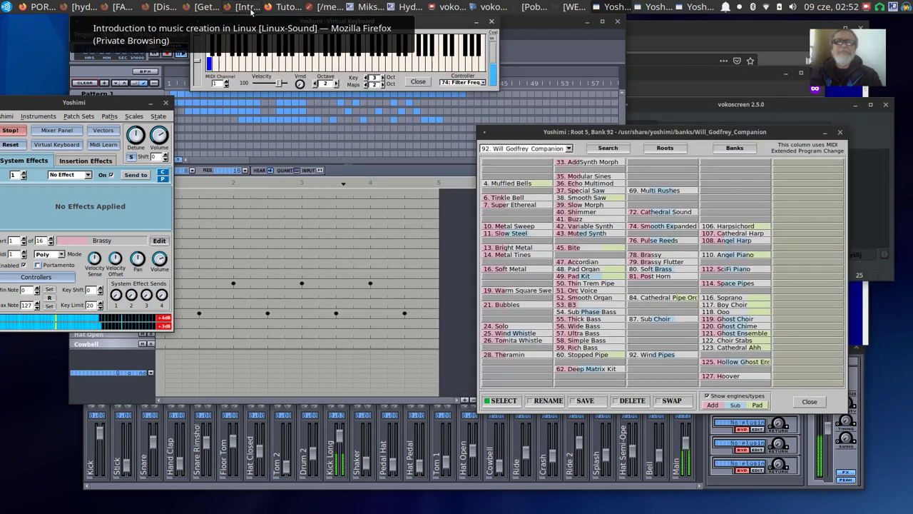
click(274, 10)
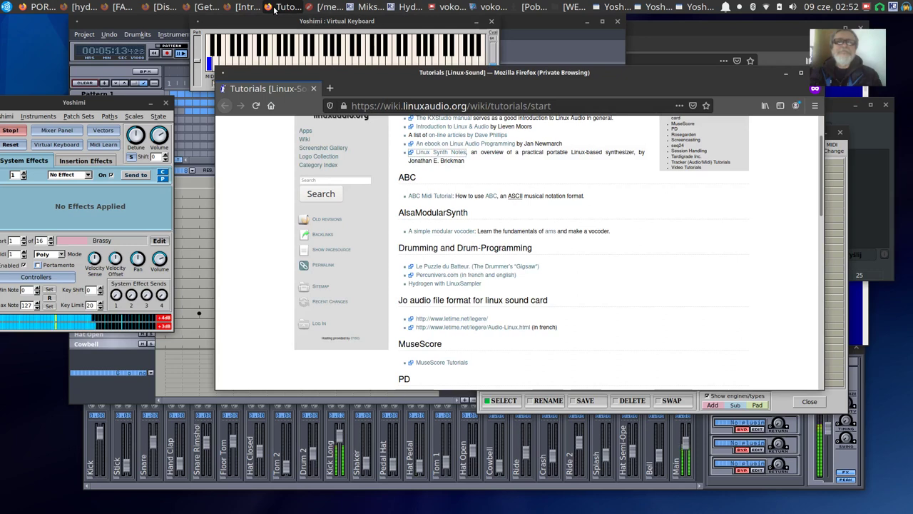
click(275, 8)
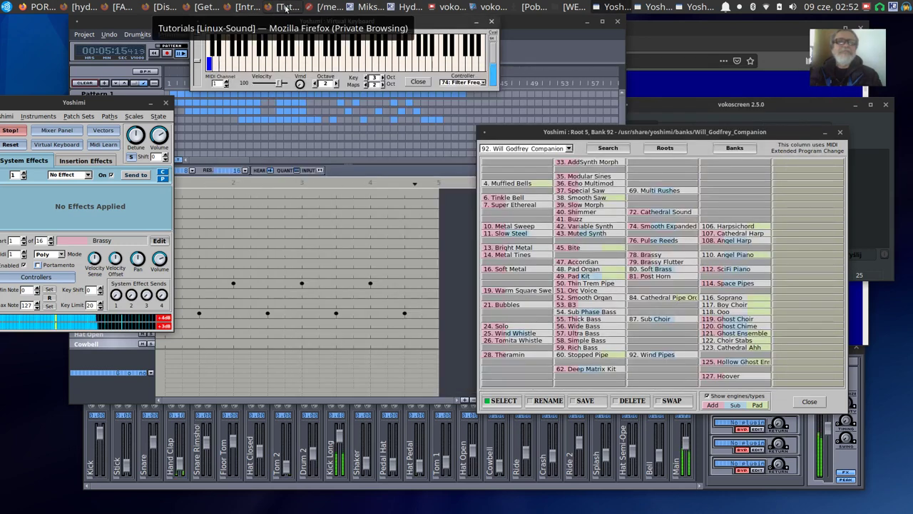
View the Hydrogen FAQ page in its Firefox window, and hide the window again
click(85, 7)
click(87, 8)
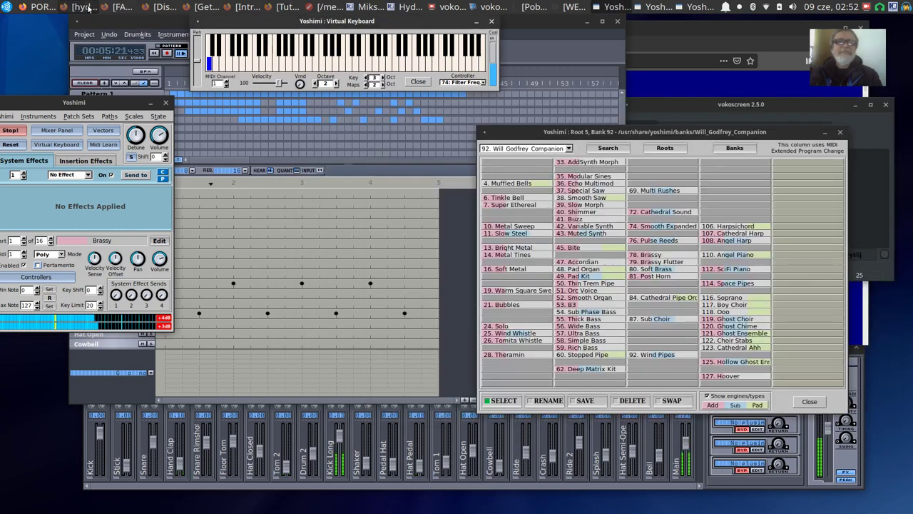
click(112, 8)
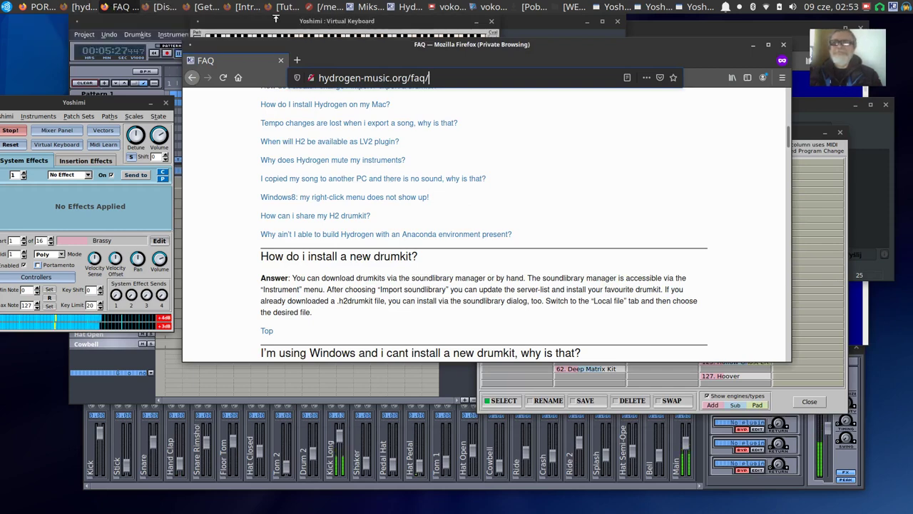
click(132, 9)
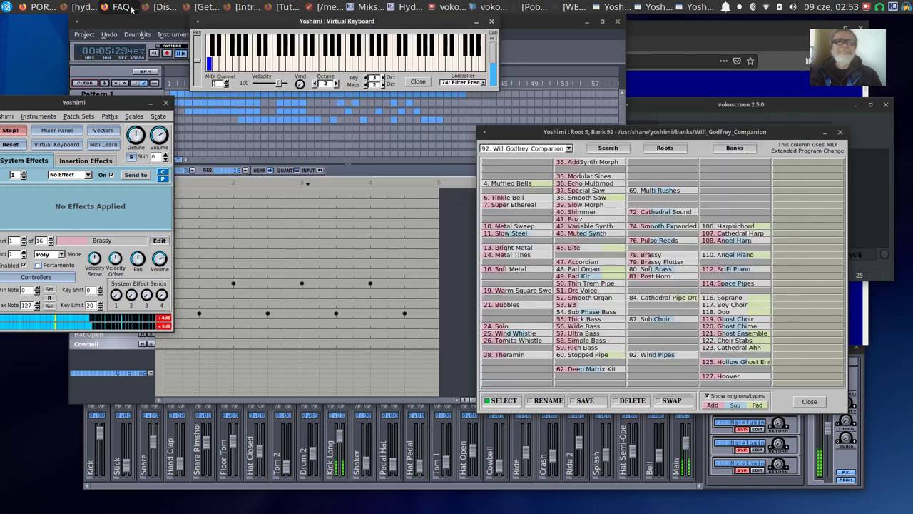